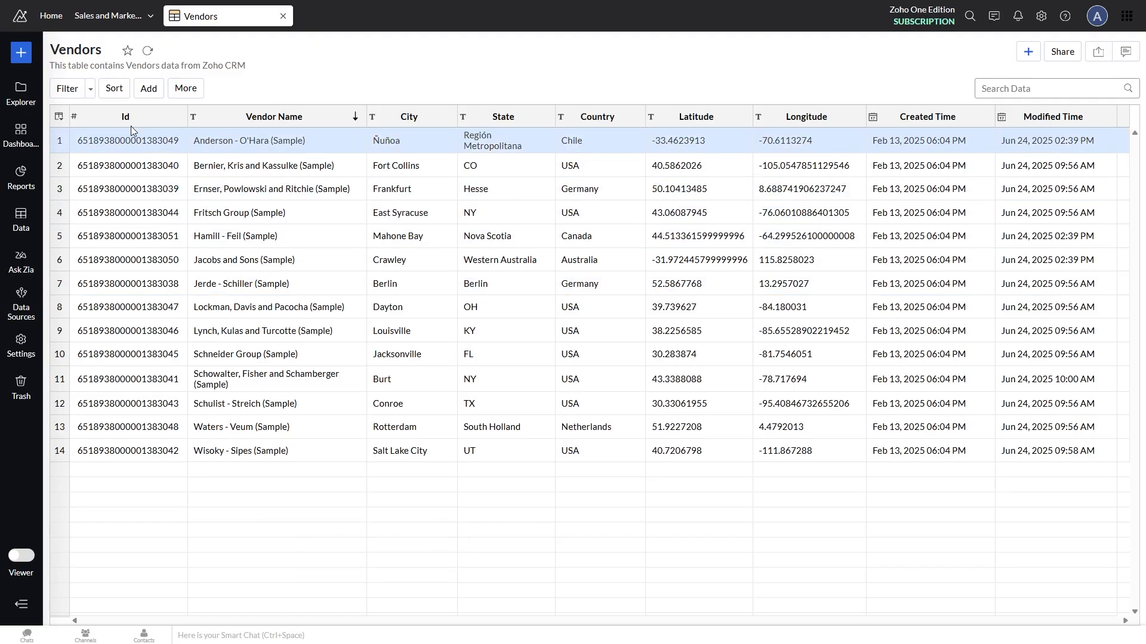
Step: Review which columns of the Vendors table are shown or hidden, leaving the selection as it is
{"action": "left_click", "coordinate": [59, 118]}
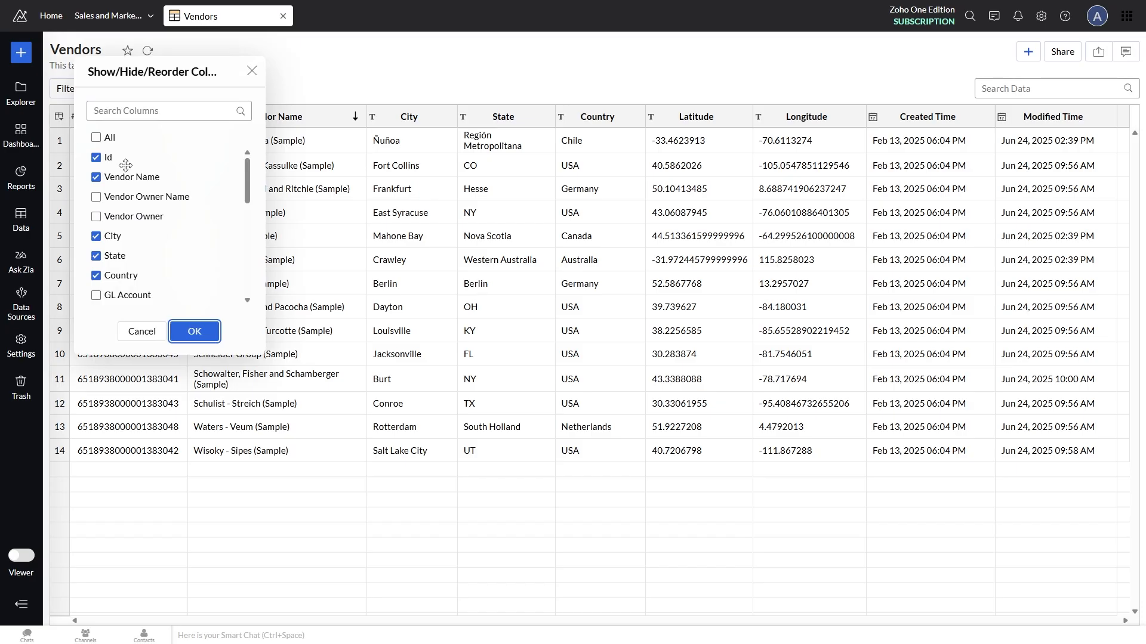
{"action": "left_click", "coordinate": [145, 338]}
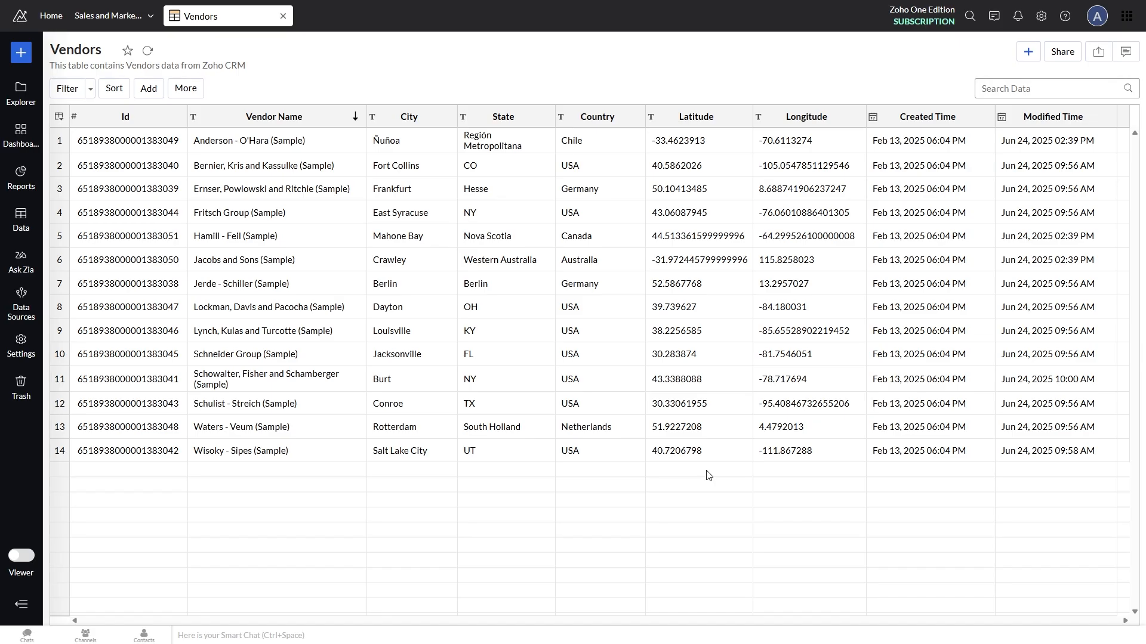
Step: Start a new formula column for the Vendors table, insert the Latitude column into its formula and name it Latitude_geo
{"action": "left_click", "coordinate": [148, 90]}
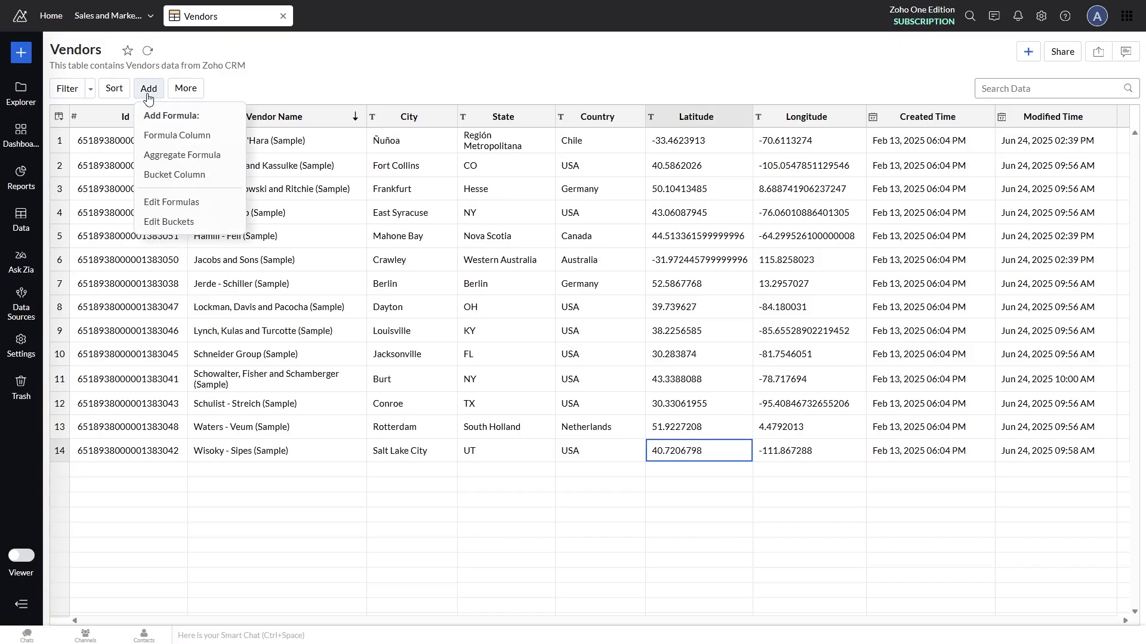
{"action": "left_click", "coordinate": [177, 135]}
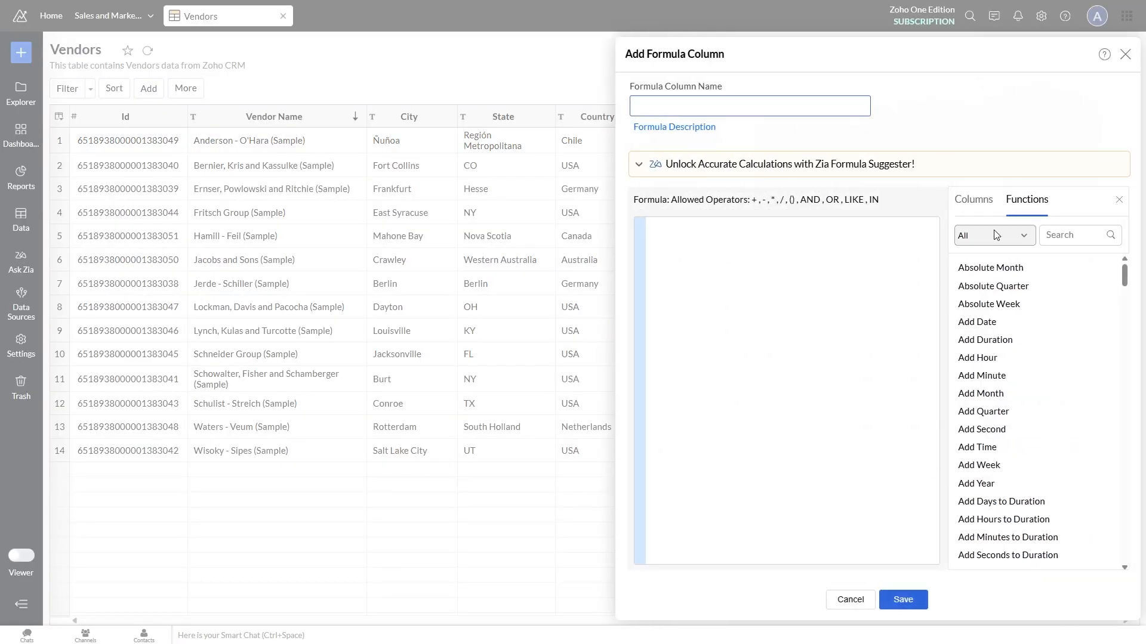
{"action": "left_click", "coordinate": [988, 205]}
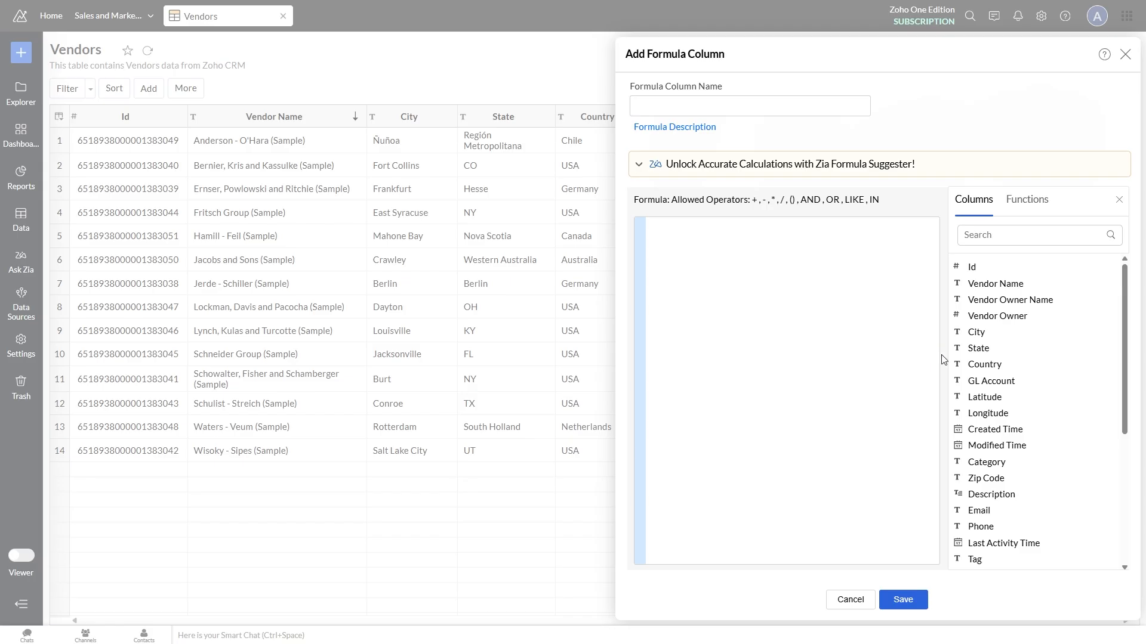
{"action": "double_click", "coordinate": [981, 398]}
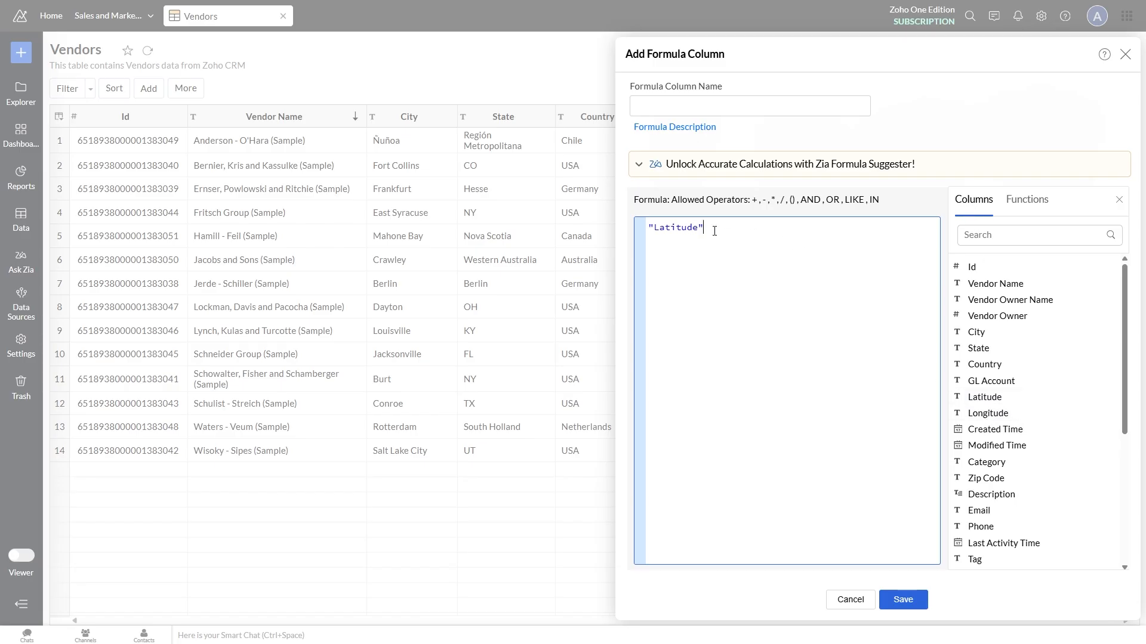
{"action": "left_click", "coordinate": [672, 100]}
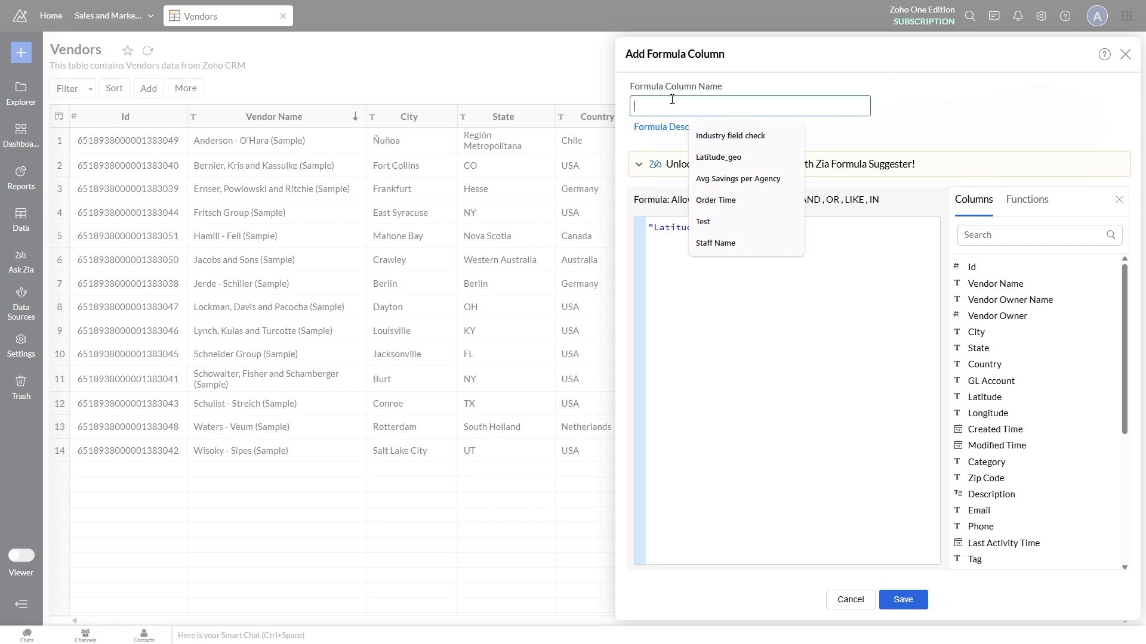
{"action": "type", "text": "LAti"}
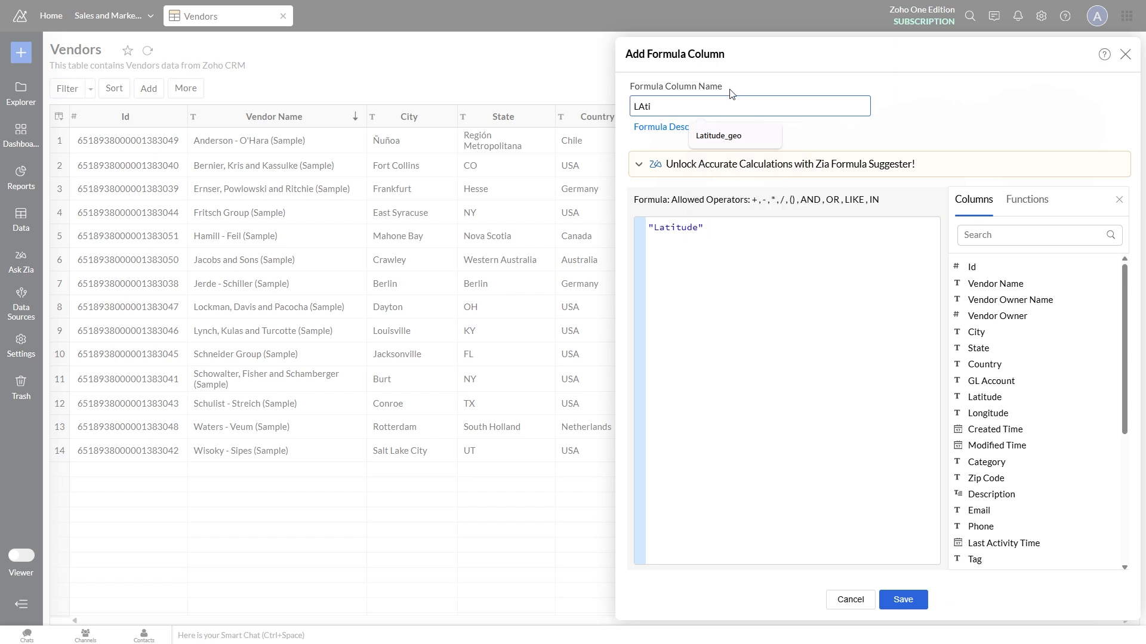
{"action": "left_click", "coordinate": [719, 136]}
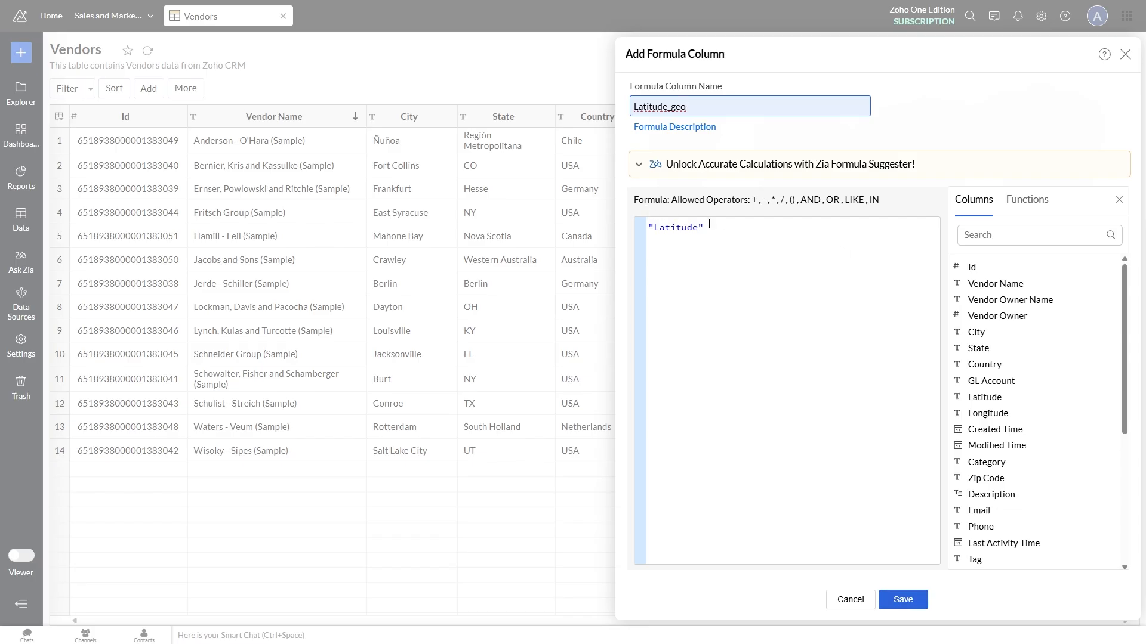
Step: Find the To Decimal function and wrap the Latitude column in it within the formula
{"action": "left_click", "coordinate": [1025, 200]}
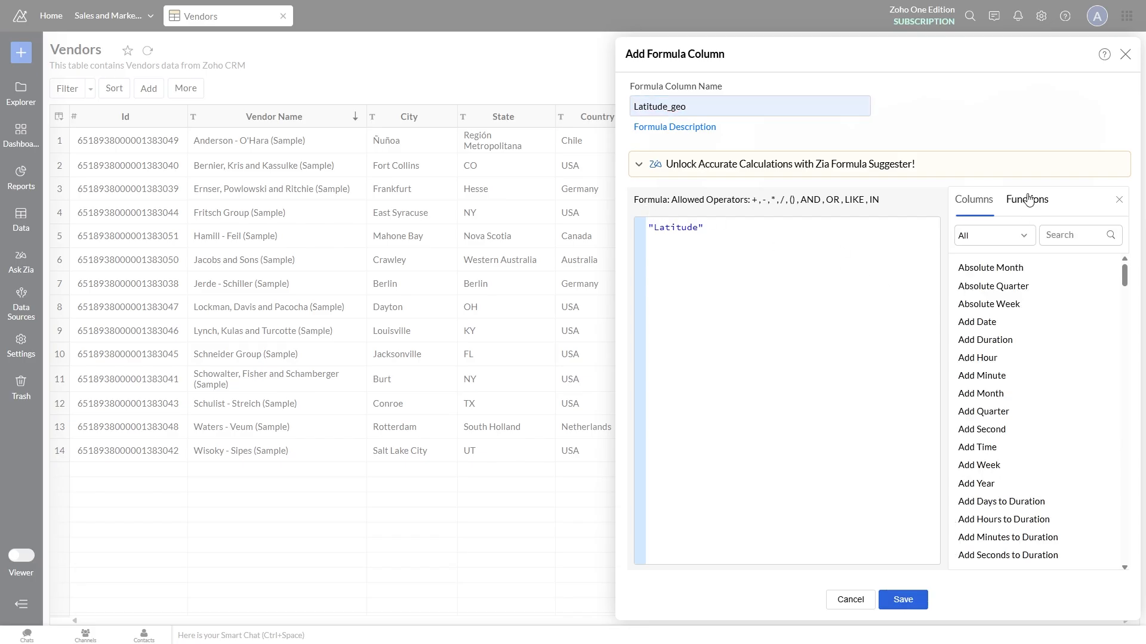
{"action": "left_click", "coordinate": [1067, 235]}
{"action": "type", "text": "deci"}
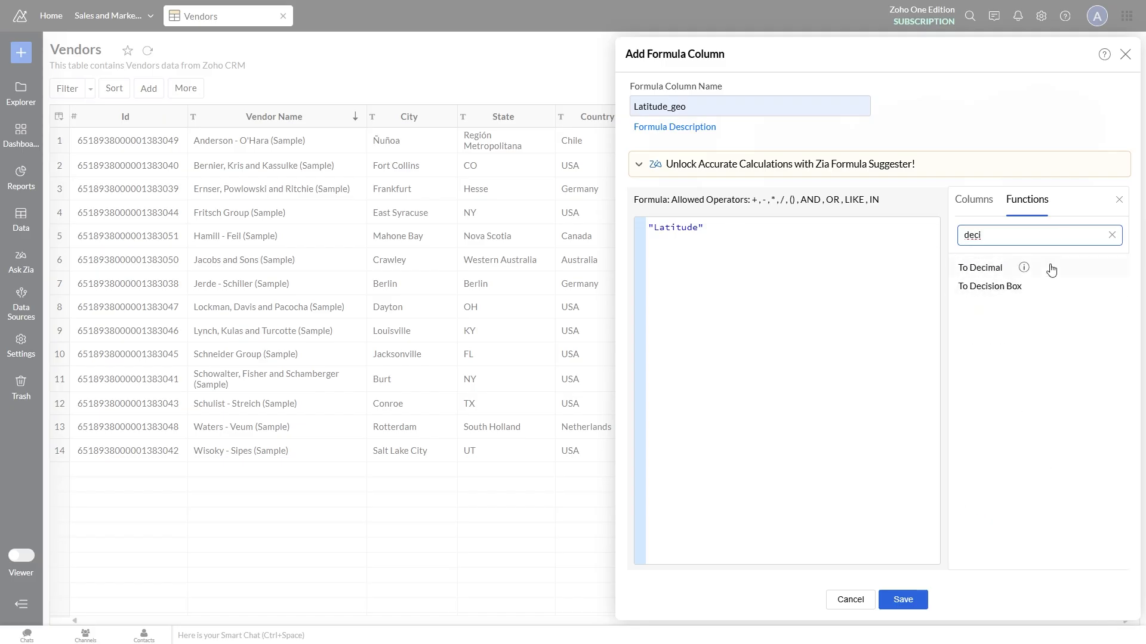
{"action": "left_click", "coordinate": [649, 230]}
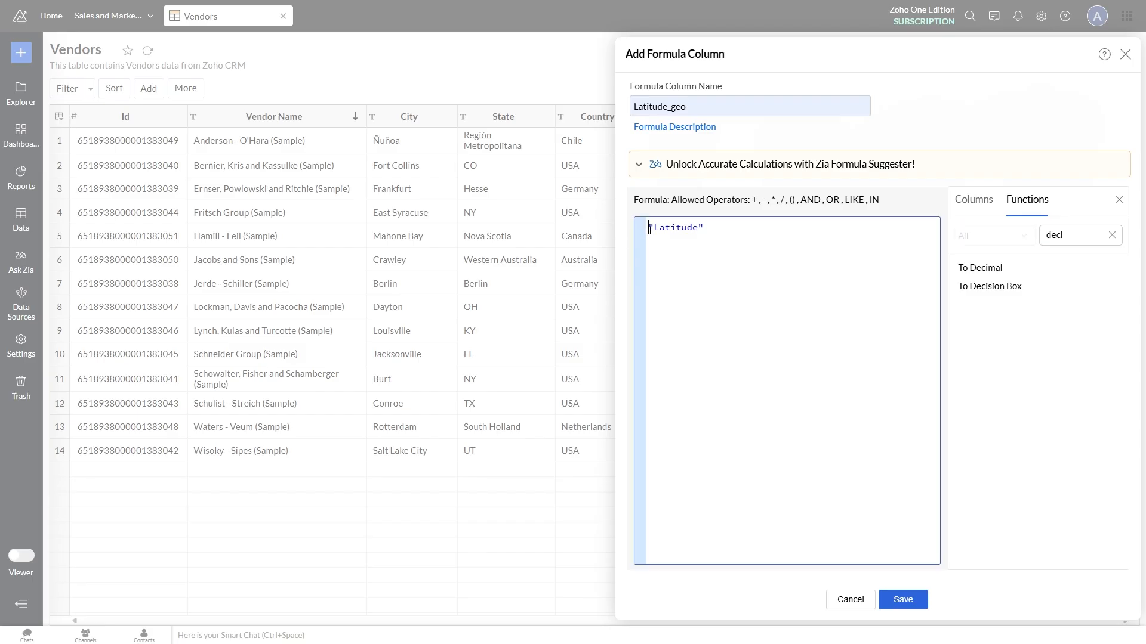
{"action": "left_click", "coordinate": [978, 267]}
{"action": "left_click_drag", "start_coordinate": [789, 227], "coordinate": [709, 227]}
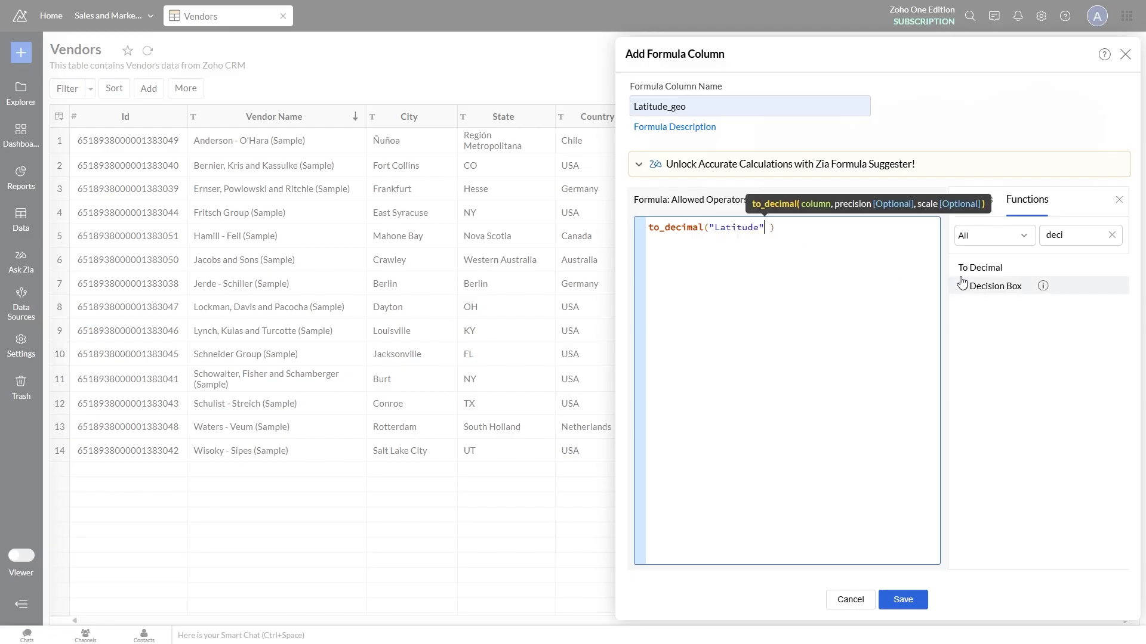
Step: Give the to_decimal function a precision of 38 and a scale of 10, and save the formula column
{"action": "type", "text": ","}
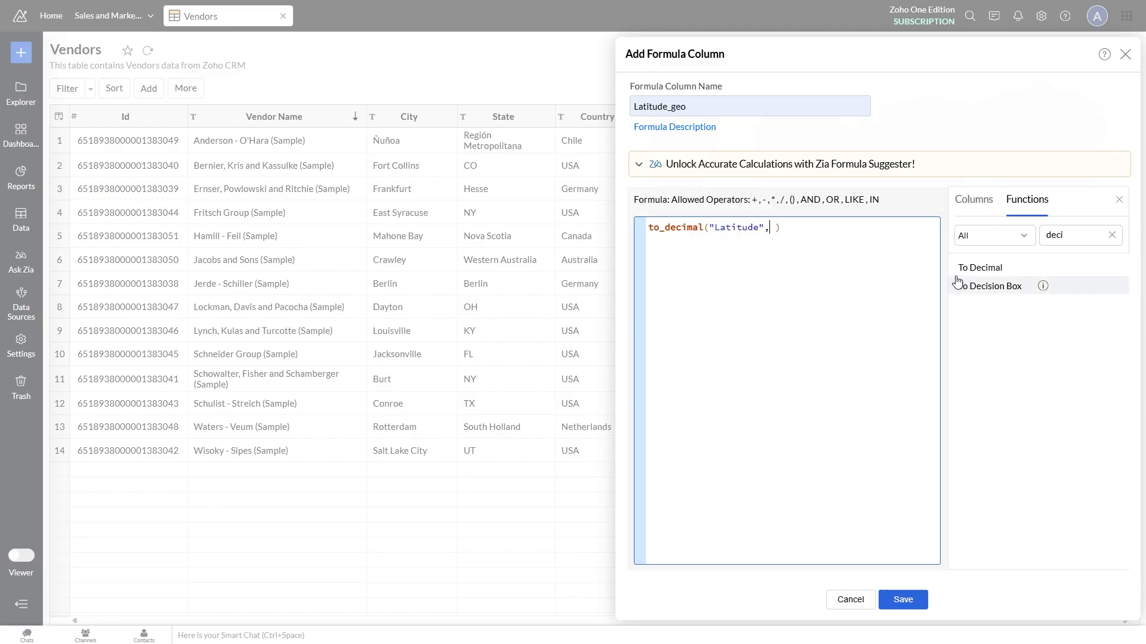
{"action": "type", "text": "38"}
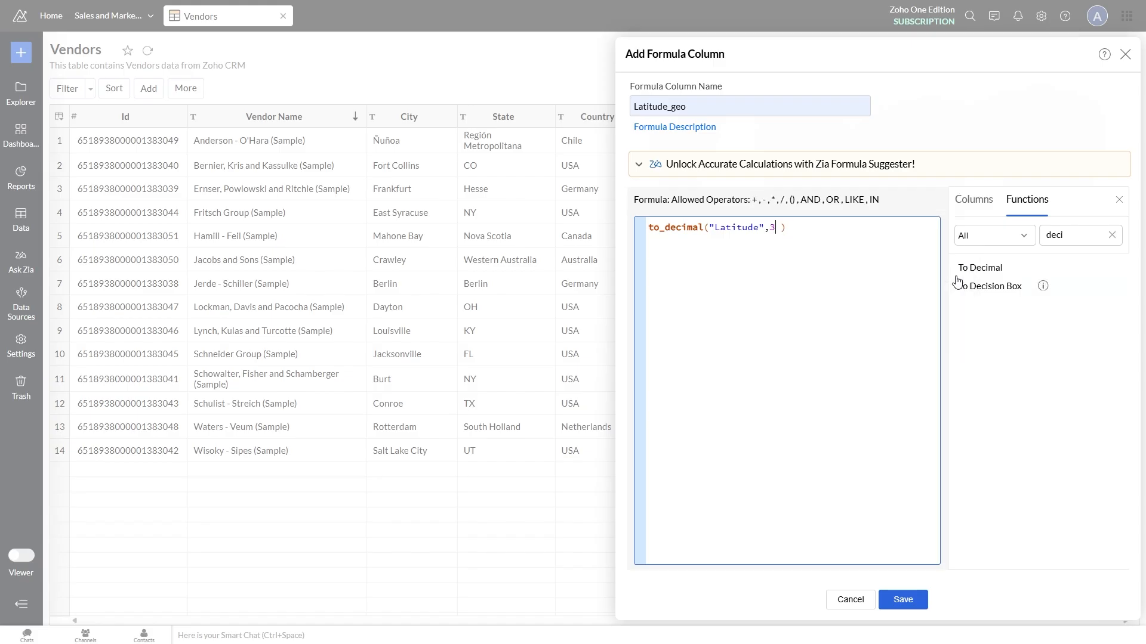
{"action": "mouse_move", "coordinate": [1031, 267]}
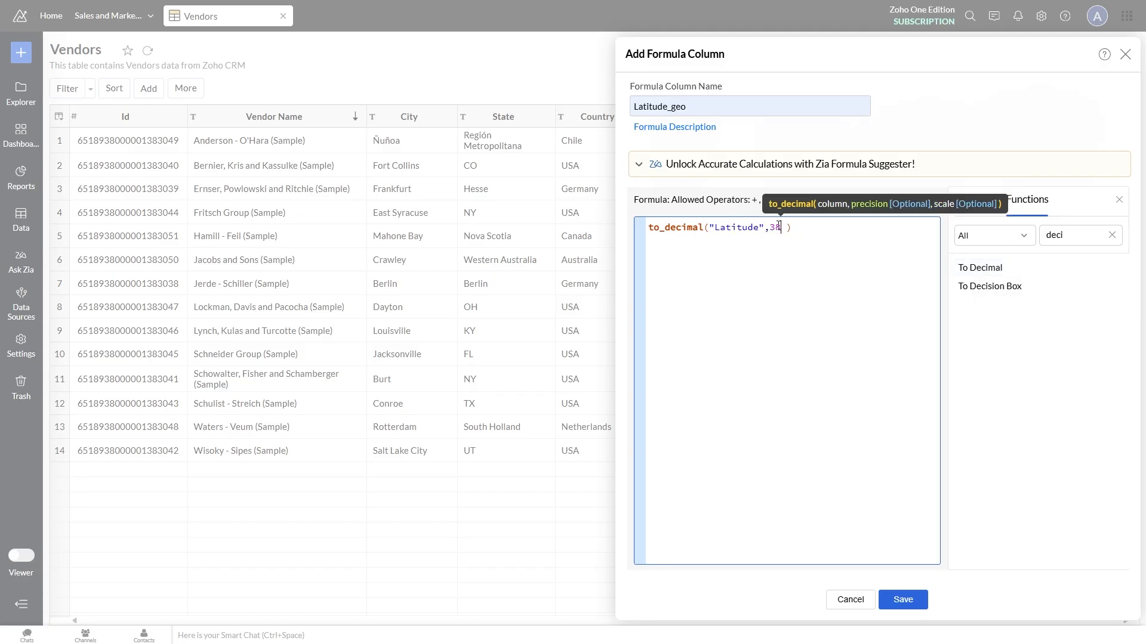
{"action": "type", "text": ",10"}
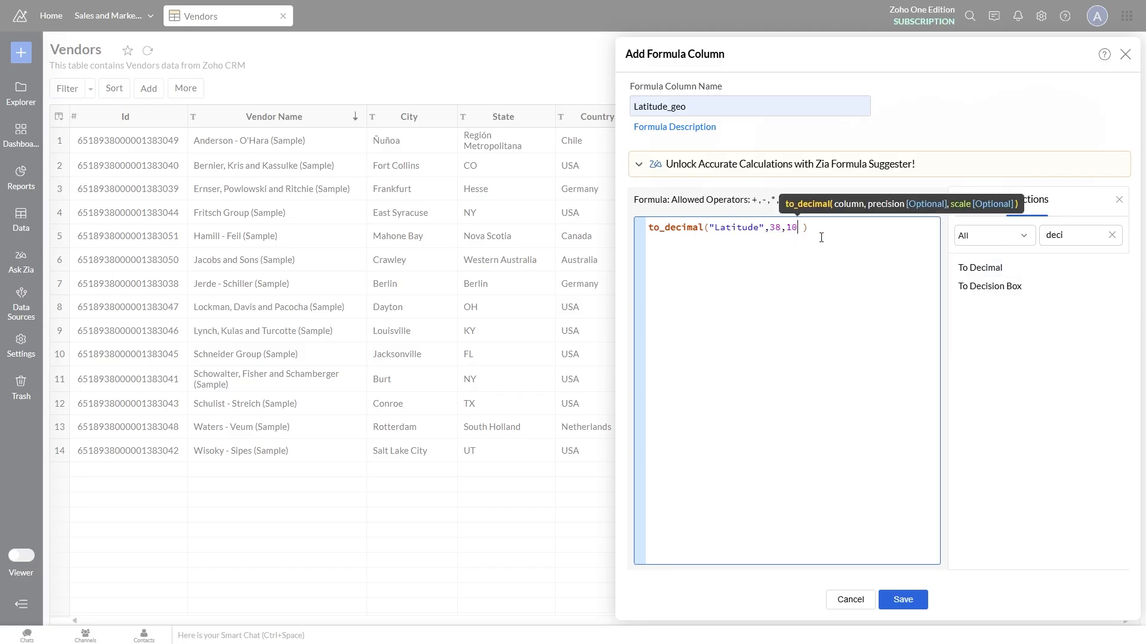
{"action": "key", "text": "BackSpace"}
{"action": "left_click", "coordinate": [829, 225]}
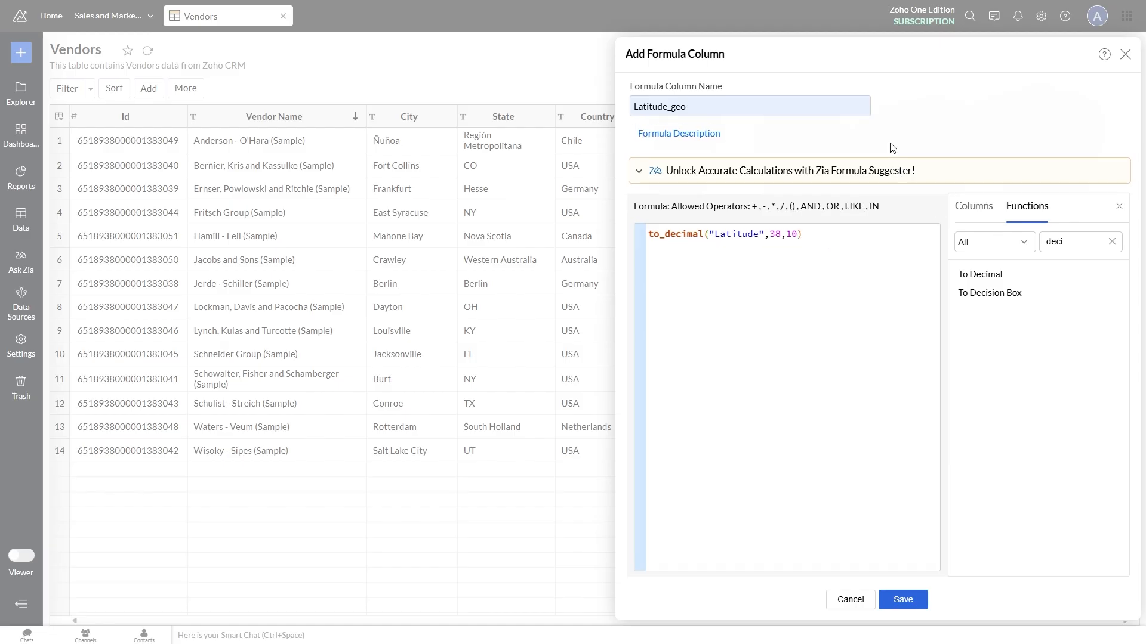
{"action": "left_click", "coordinate": [899, 604]}
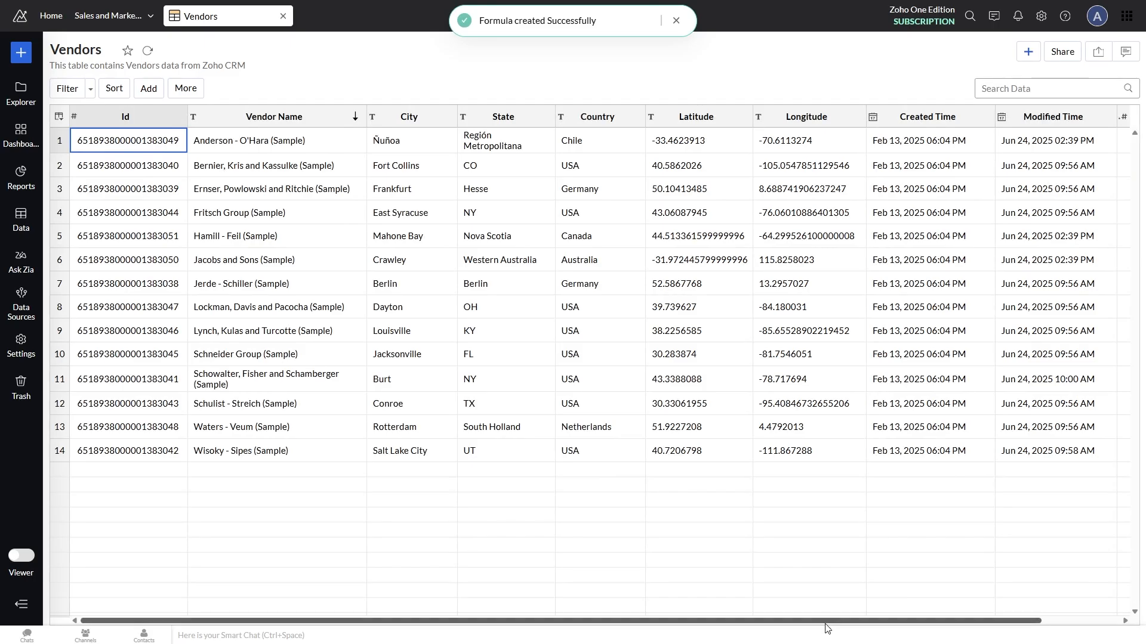
Step: Change the data type of the Latitude_geo column to the geo location type Latitude
{"action": "left_click_drag", "start_coordinate": [827, 627], "coordinate": [966, 610]}
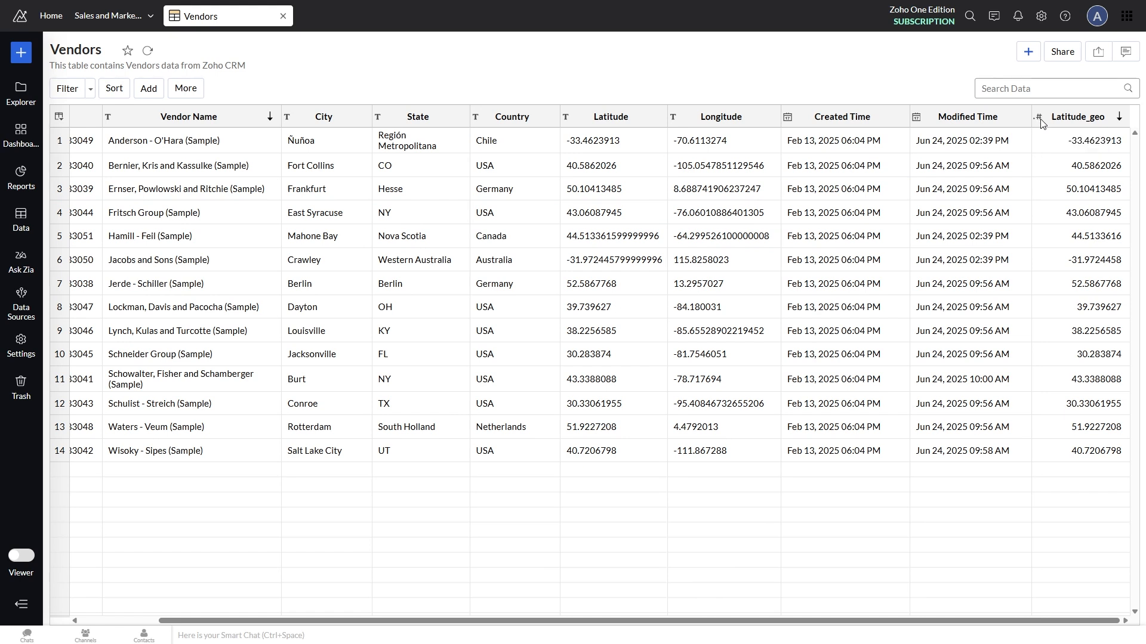
{"action": "right_click", "coordinate": [1083, 120]}
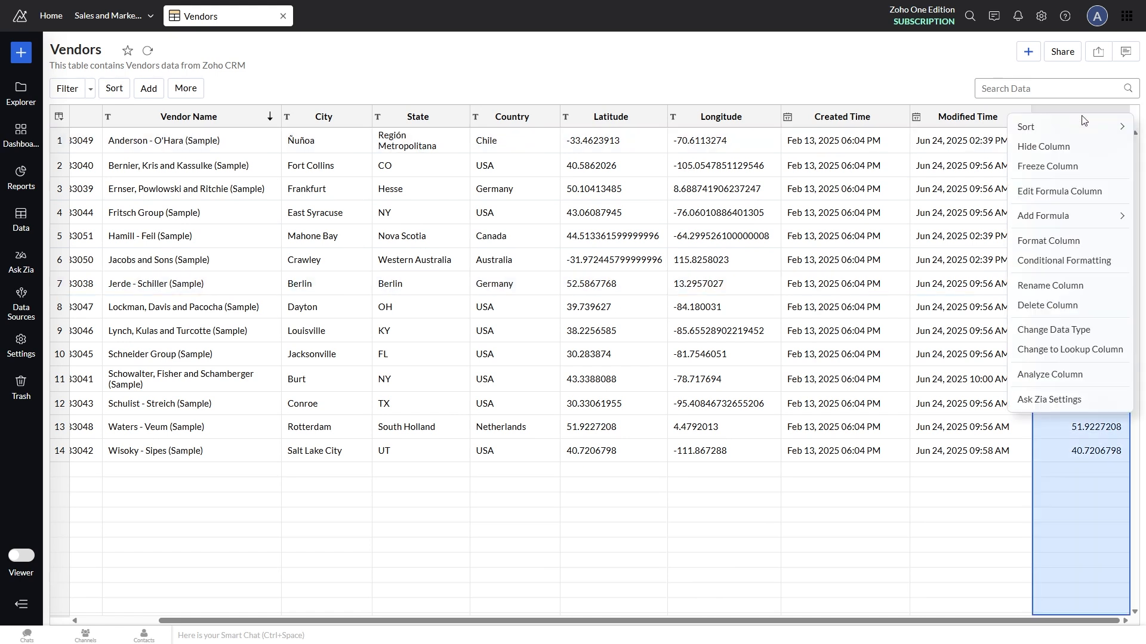
{"action": "left_click", "coordinate": [1052, 331]}
{"action": "left_click", "coordinate": [882, 146]}
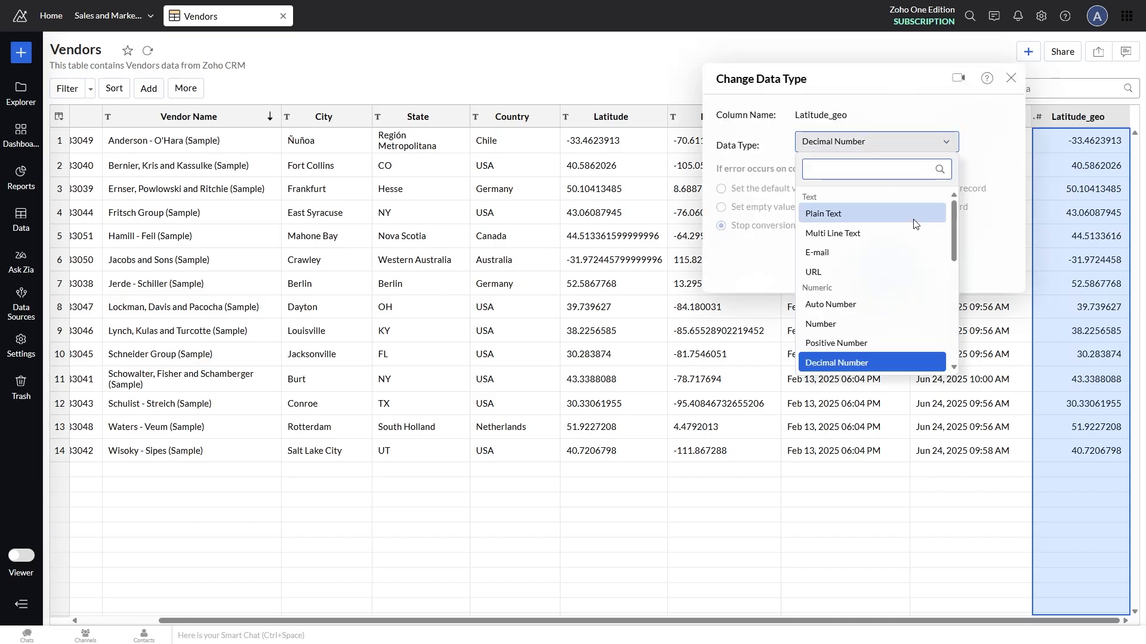
{"action": "left_click_drag", "start_coordinate": [954, 227], "coordinate": [954, 278]}
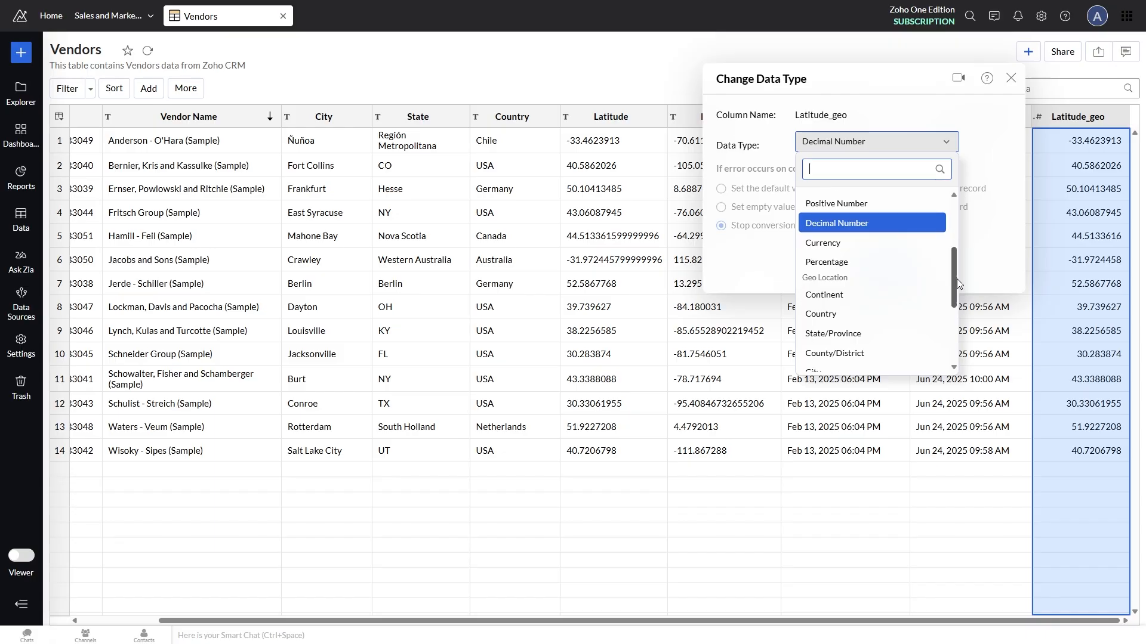
{"action": "scroll", "coordinate": [869, 289], "scroll_direction": "down", "scroll_amount": 2}
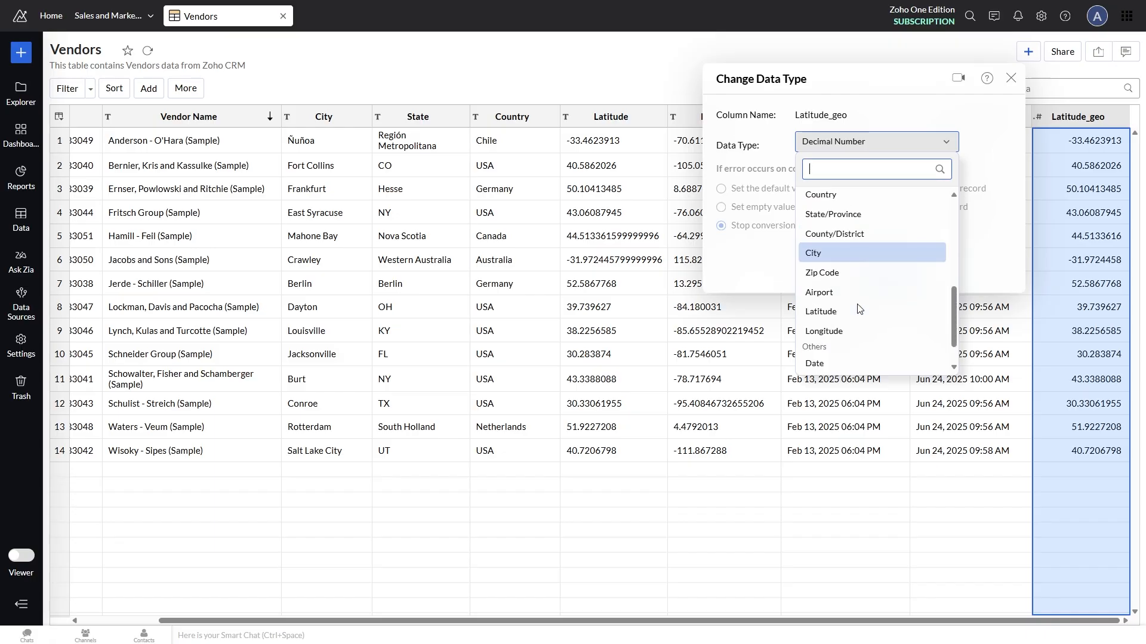
{"action": "left_click", "coordinate": [829, 312]}
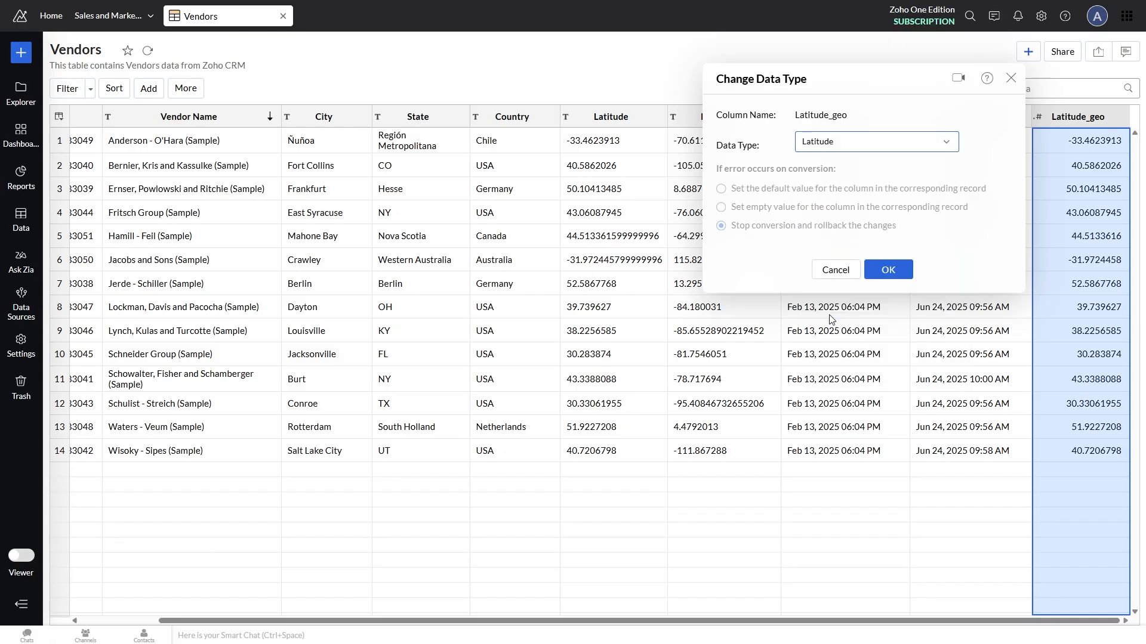
{"action": "left_click", "coordinate": [886, 278]}
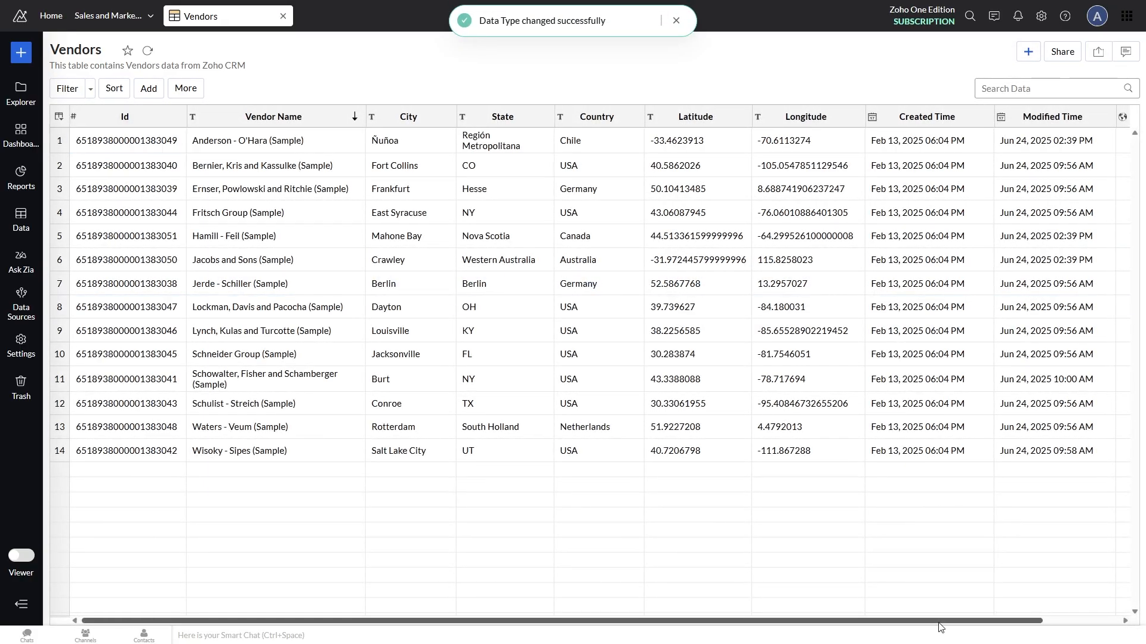
{"action": "left_click_drag", "start_coordinate": [938, 624], "coordinate": [1055, 620]}
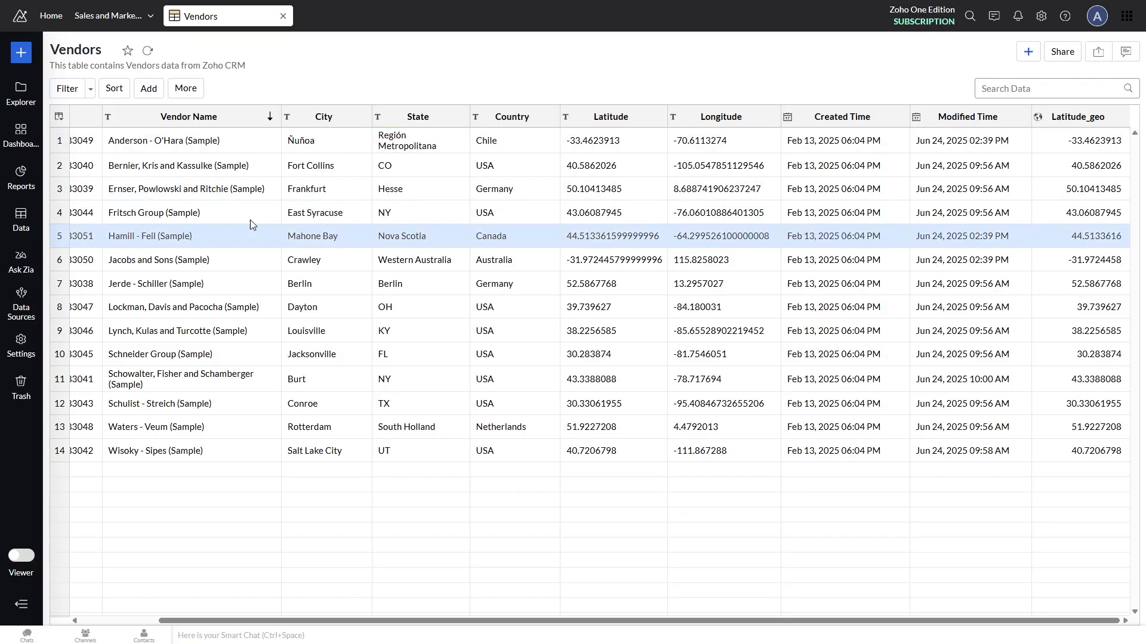
Step: Add and save a formula column named Longitude_geo with the formula to_decimal("Longitude",38,10)
{"action": "left_click", "coordinate": [152, 91]}
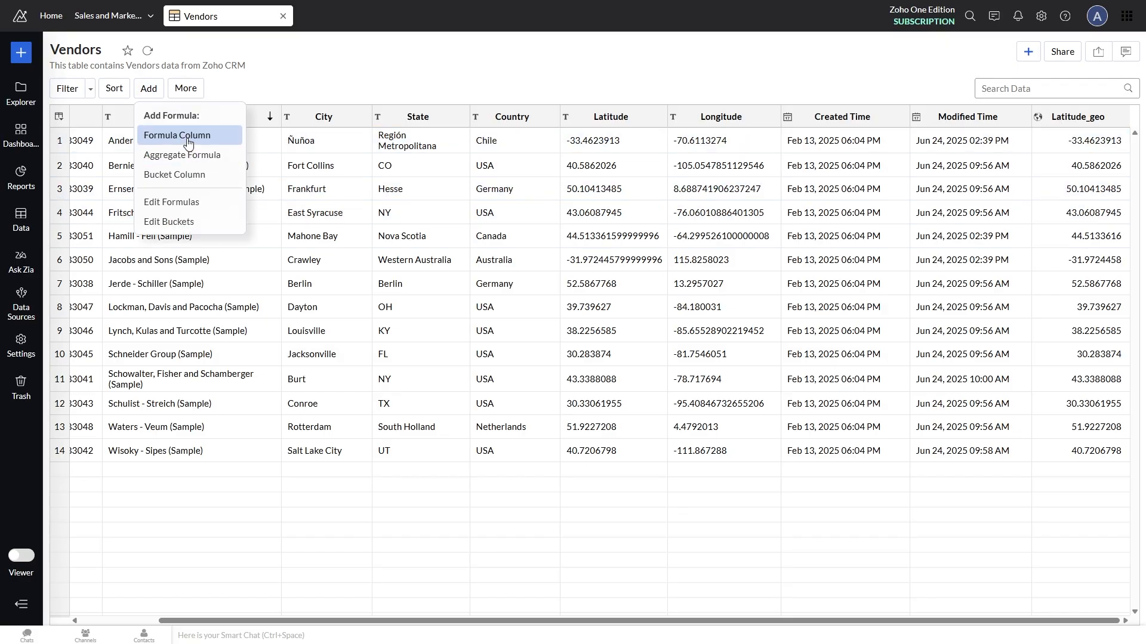
{"action": "left_click", "coordinate": [188, 136]}
{"action": "left_click", "coordinate": [1038, 238]}
{"action": "type", "text": "to dec"}
{"action": "left_click", "coordinate": [979, 267]}
{"action": "left_click", "coordinate": [974, 199]}
{"action": "left_click", "coordinate": [988, 413]}
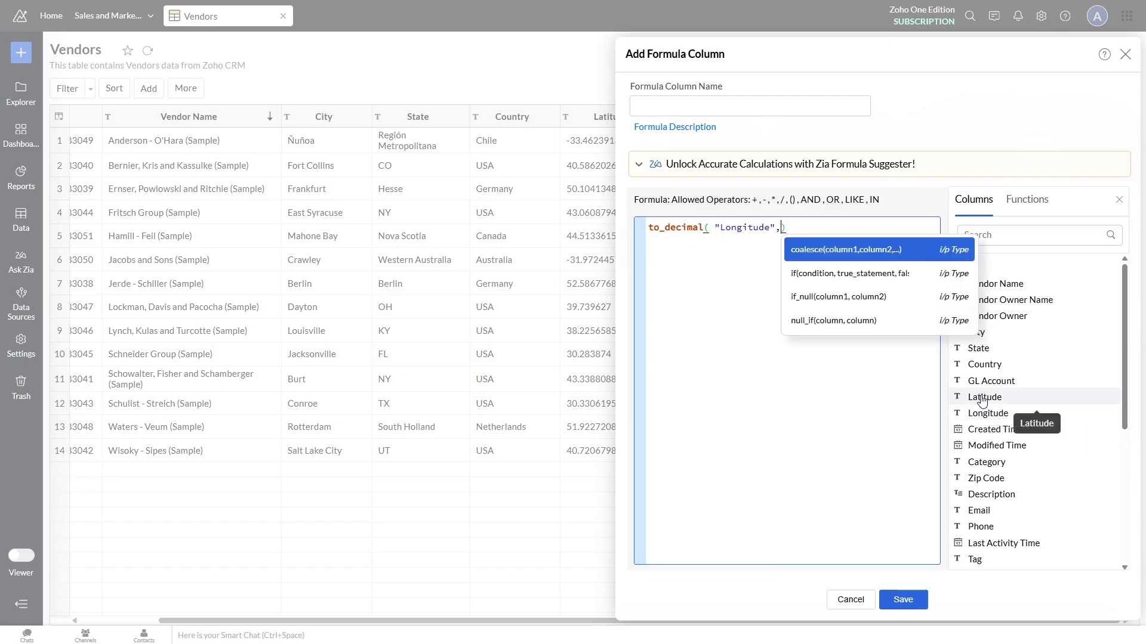
{"action": "type", "text": "38,10"}
{"action": "left_click", "coordinate": [681, 106]}
{"action": "type", "text": "Longis"}
{"action": "left_click", "coordinate": [900, 606]}
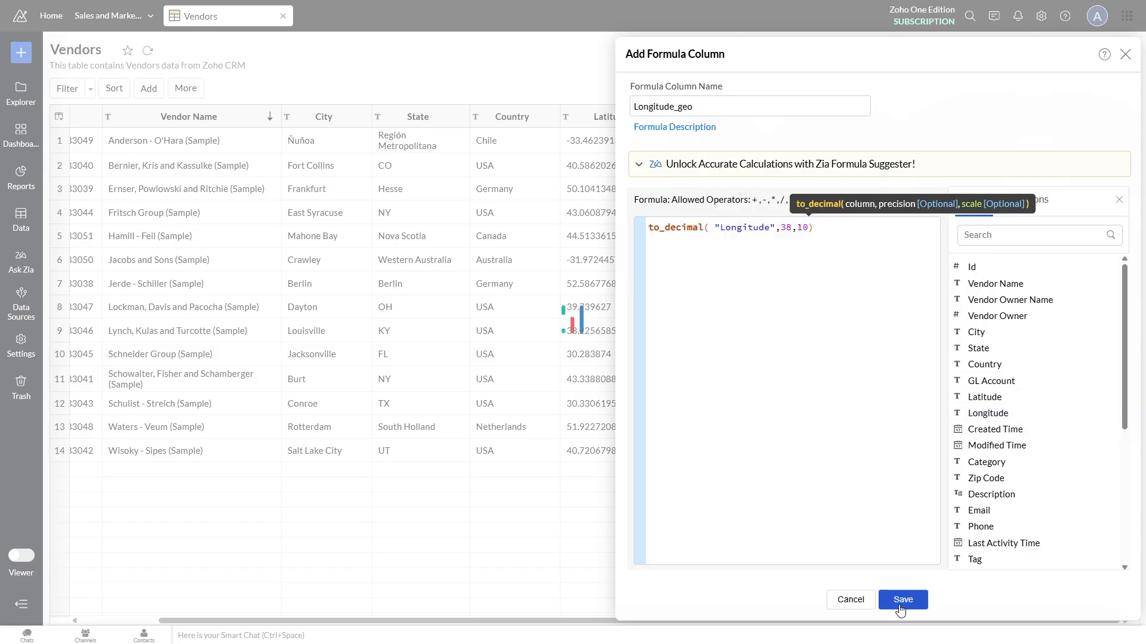
Step: Change the data type of the Longitude_geo column to the geo location type Longitude
{"action": "left_click_drag", "start_coordinate": [922, 620], "coordinate": [1078, 608]}
{"action": "right_click", "coordinate": [1090, 124]}
{"action": "left_click", "coordinate": [1054, 339]}
{"action": "left_click", "coordinate": [877, 142]}
{"action": "scroll", "coordinate": [880, 277], "scroll_direction": "down", "scroll_amount": 4}
{"action": "left_click", "coordinate": [859, 280]}
{"action": "left_click", "coordinate": [884, 270]}
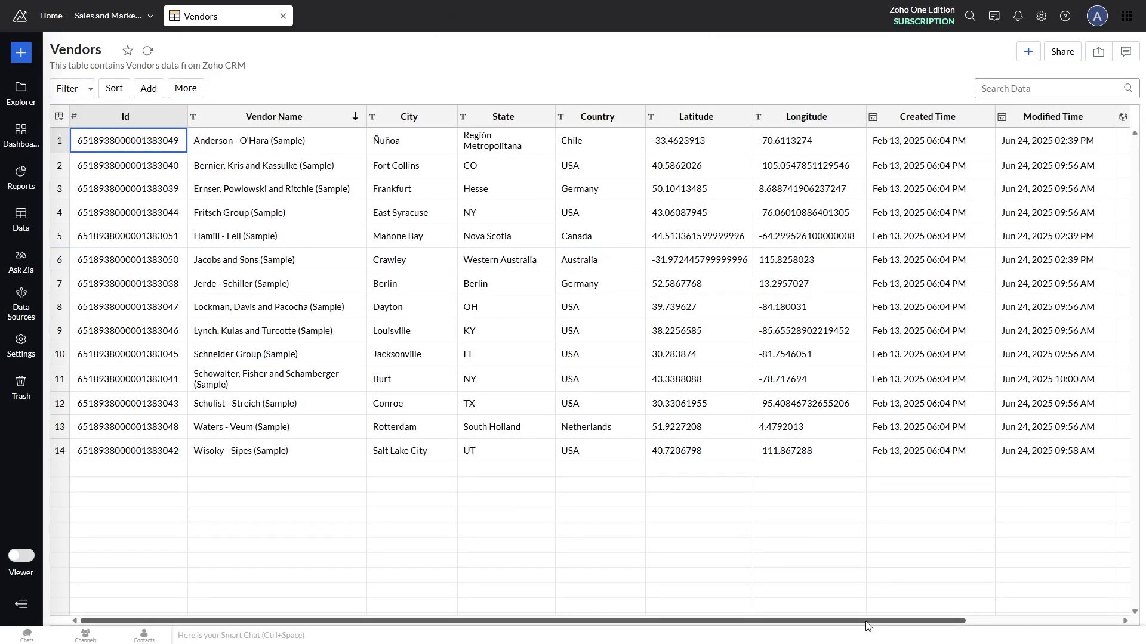
{"action": "scroll", "coordinate": [1044, 597], "scroll_direction": "right", "scroll_amount": 3}
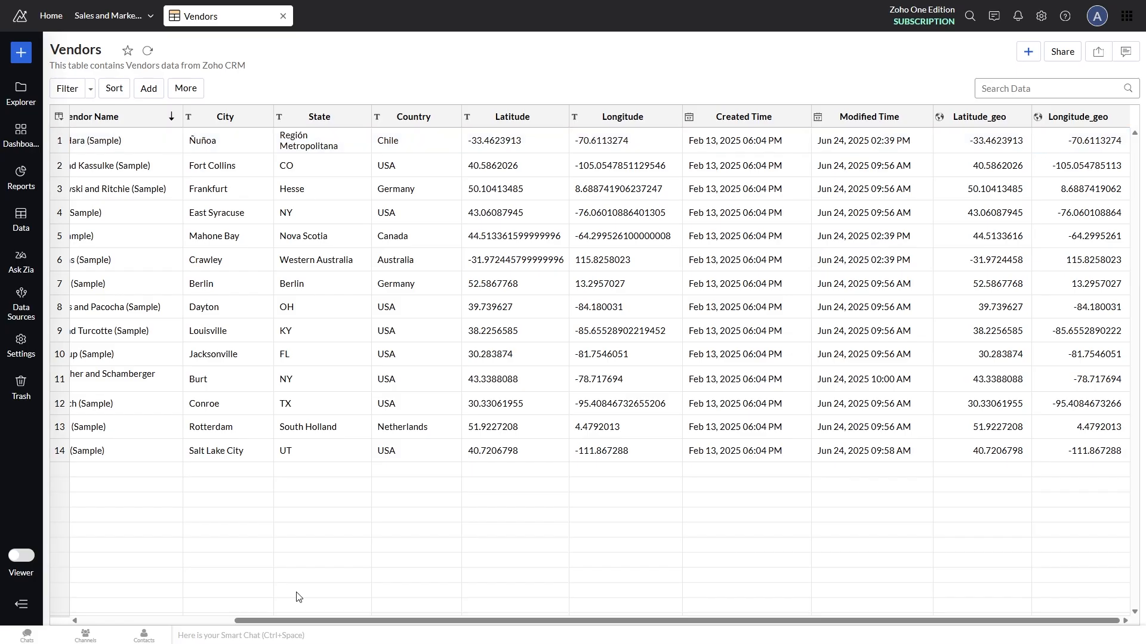
Step: Create a new chart view using Vendors as the base table
{"action": "left_click", "coordinate": [20, 55]}
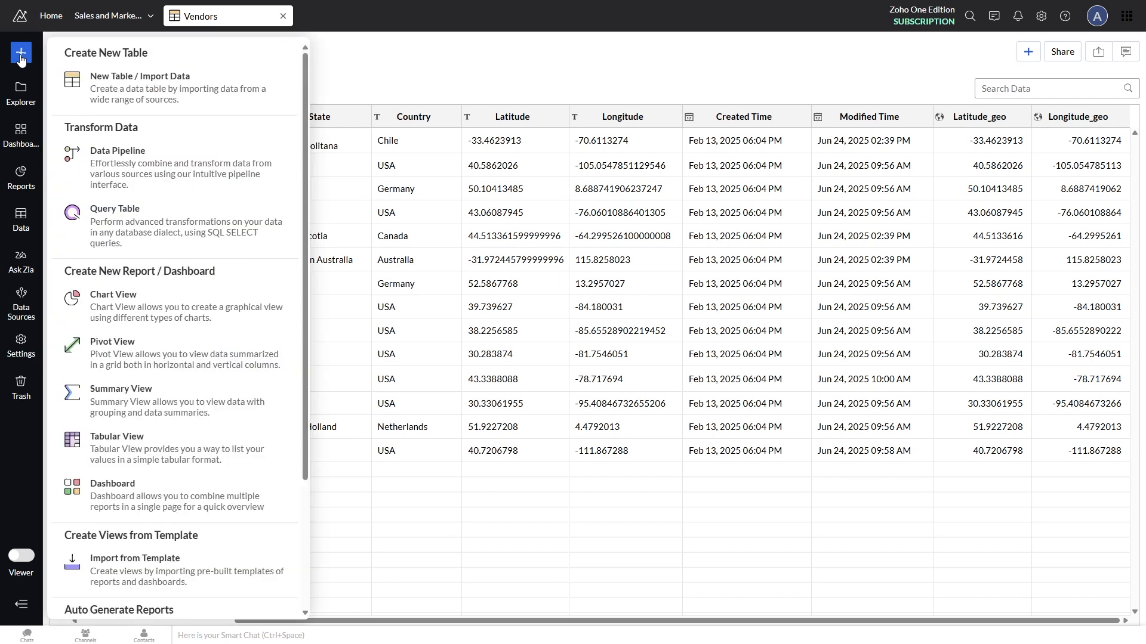
{"action": "left_click", "coordinate": [139, 309]}
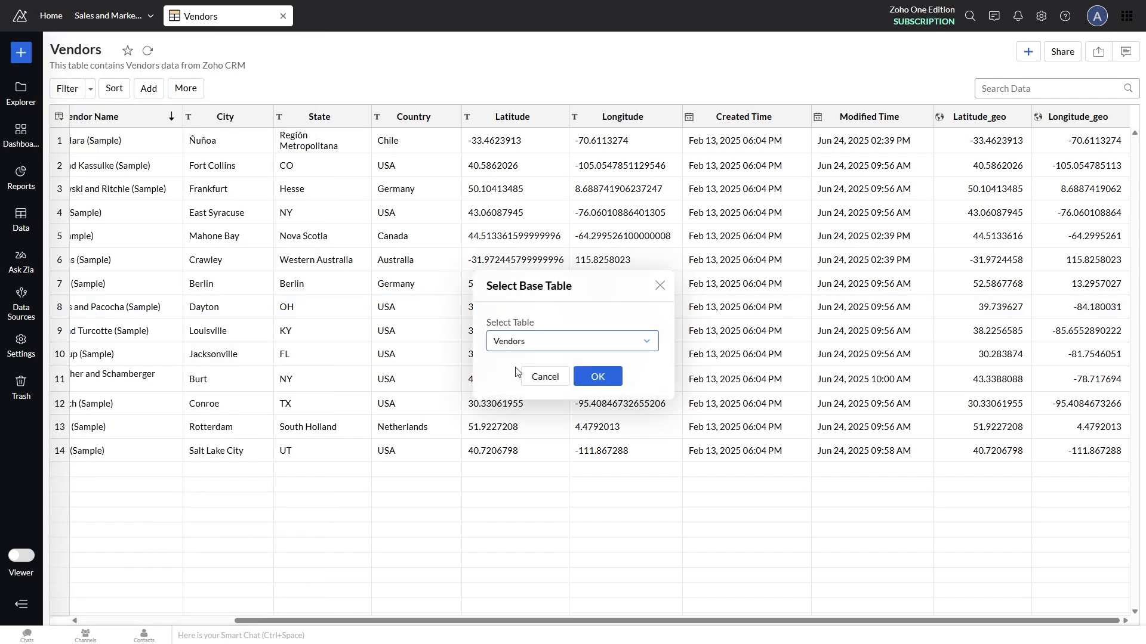
{"action": "left_click", "coordinate": [598, 377]}
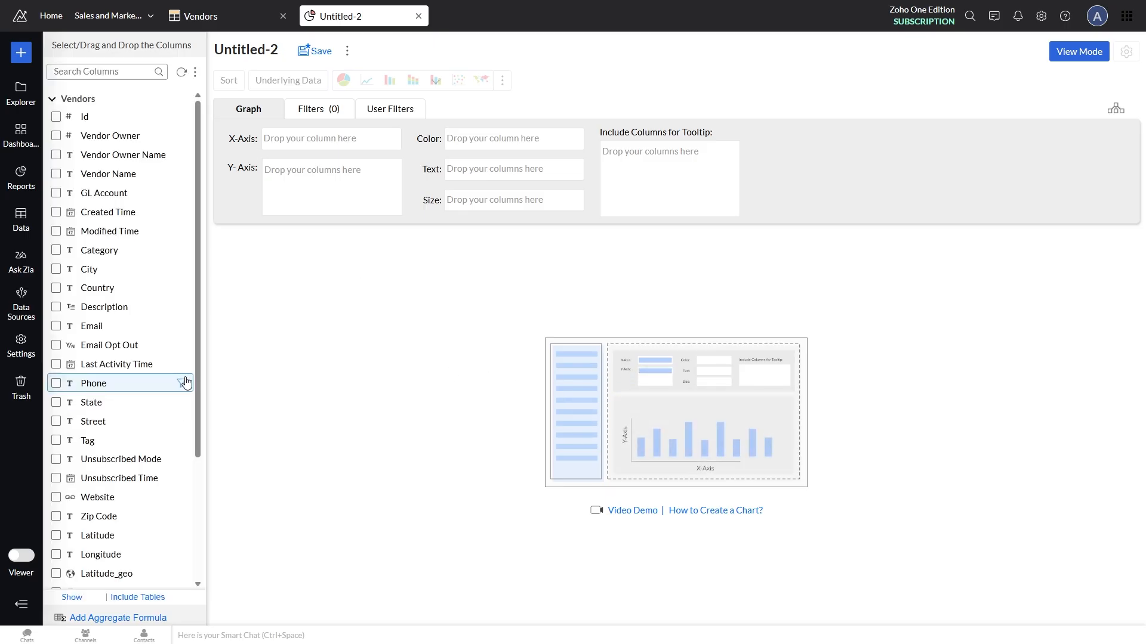
Step: Plot Latitude_geo on the X-axis against Longitude_geo on the Y-axis and generate the map chart
{"action": "left_click_drag", "start_coordinate": [199, 379], "coordinate": [200, 451]}
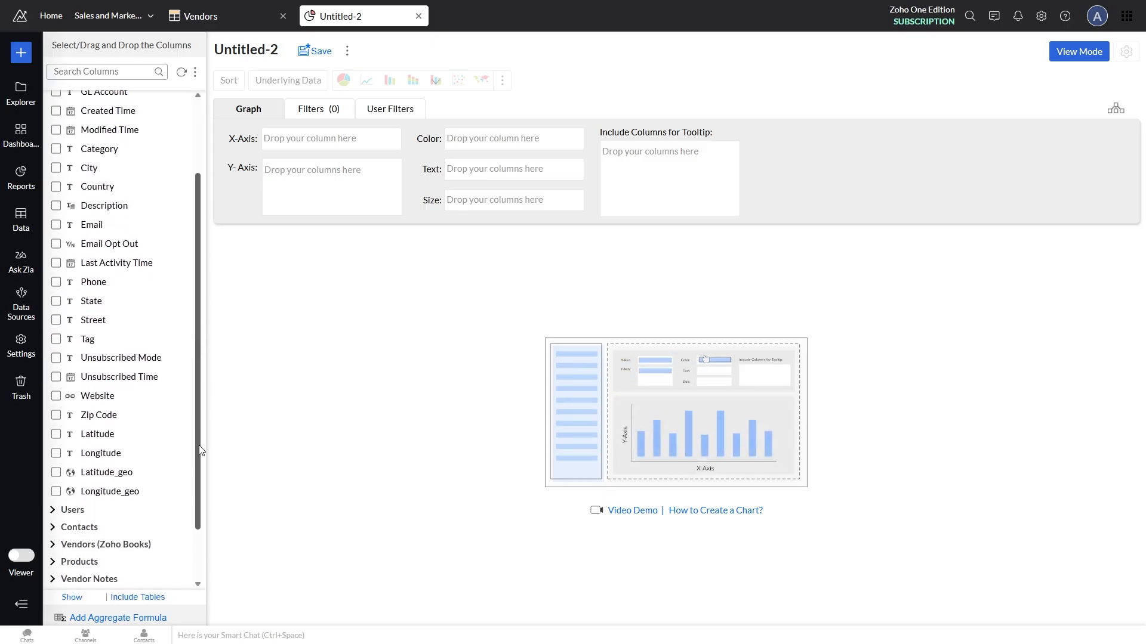
{"action": "left_click_drag", "start_coordinate": [118, 473], "coordinate": [332, 142]}
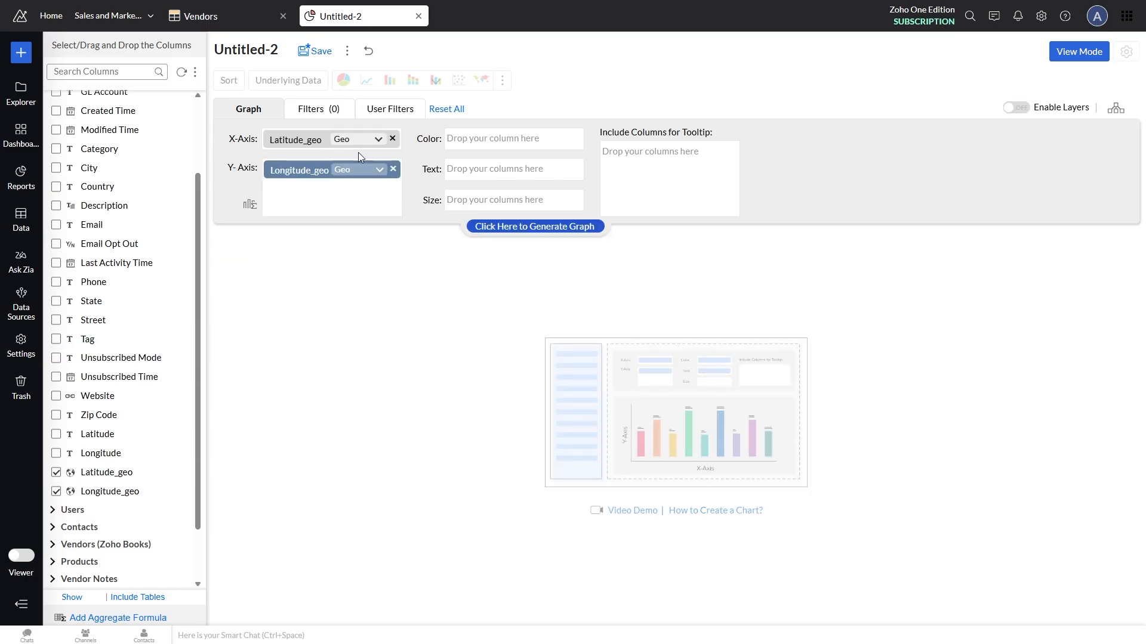
{"action": "left_click", "coordinate": [504, 231]}
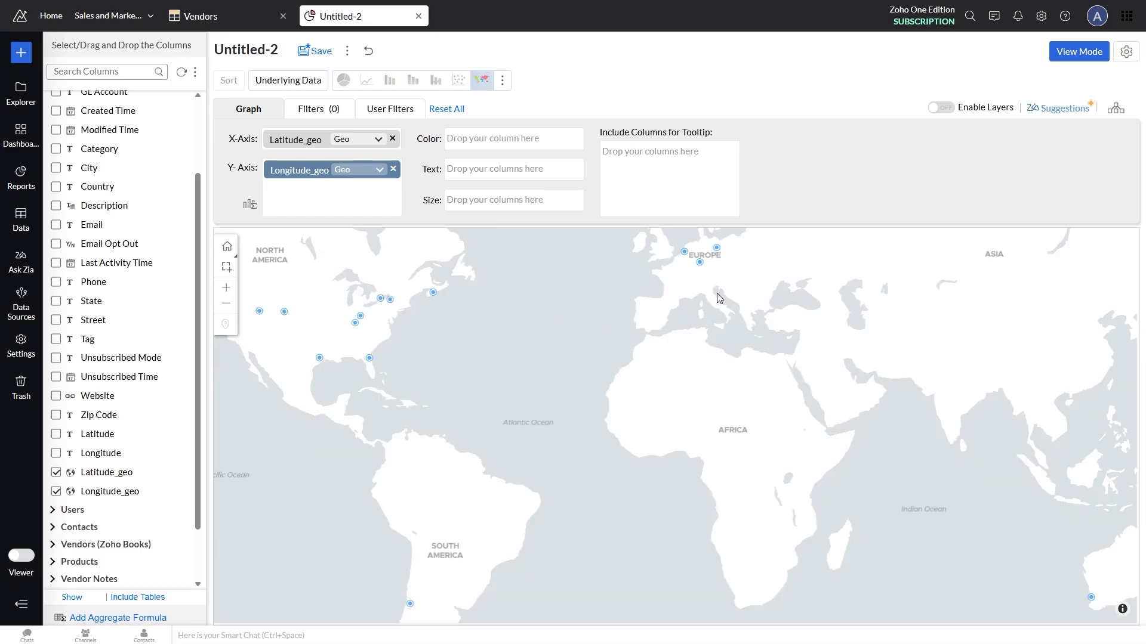
{"action": "mouse_move", "coordinate": [700, 266]}
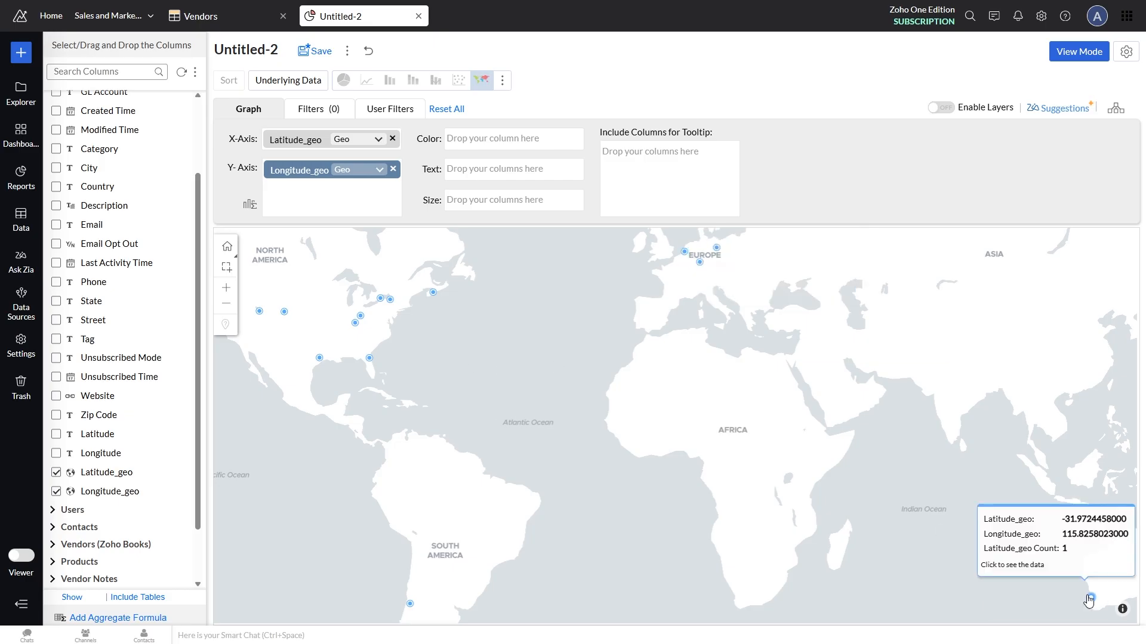
{"action": "mouse_move", "coordinate": [285, 313]}
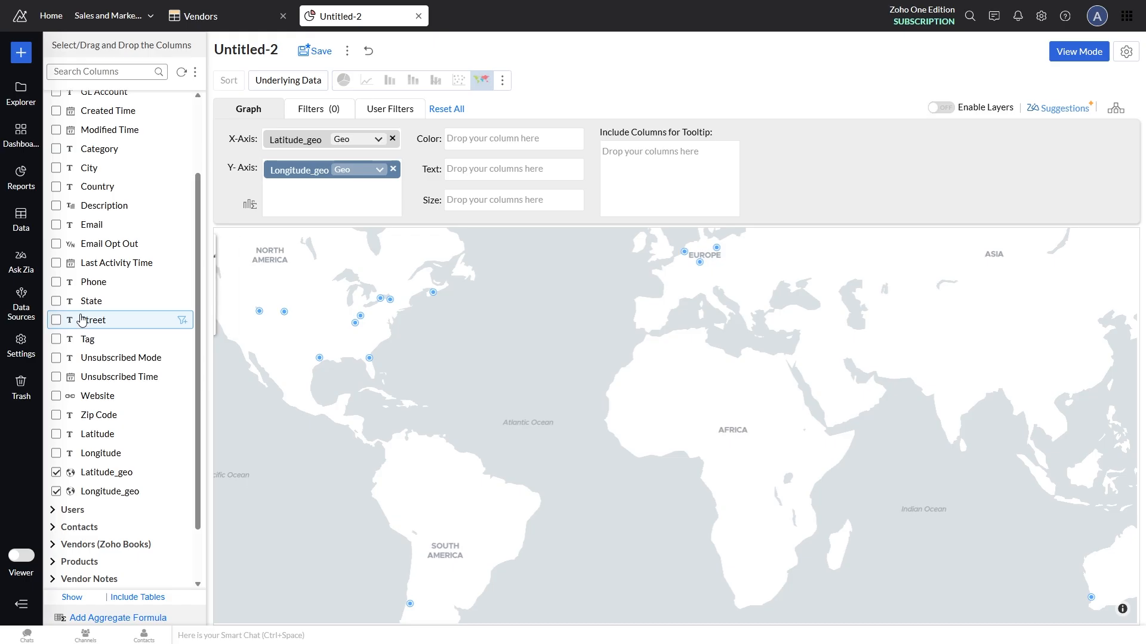
Step: Add the City, State and Country columns to the map's tooltip and regenerate the graph
{"action": "left_click_drag", "start_coordinate": [89, 168], "coordinate": [675, 159]}
{"action": "left_click_drag", "start_coordinate": [93, 301], "coordinate": [679, 196]}
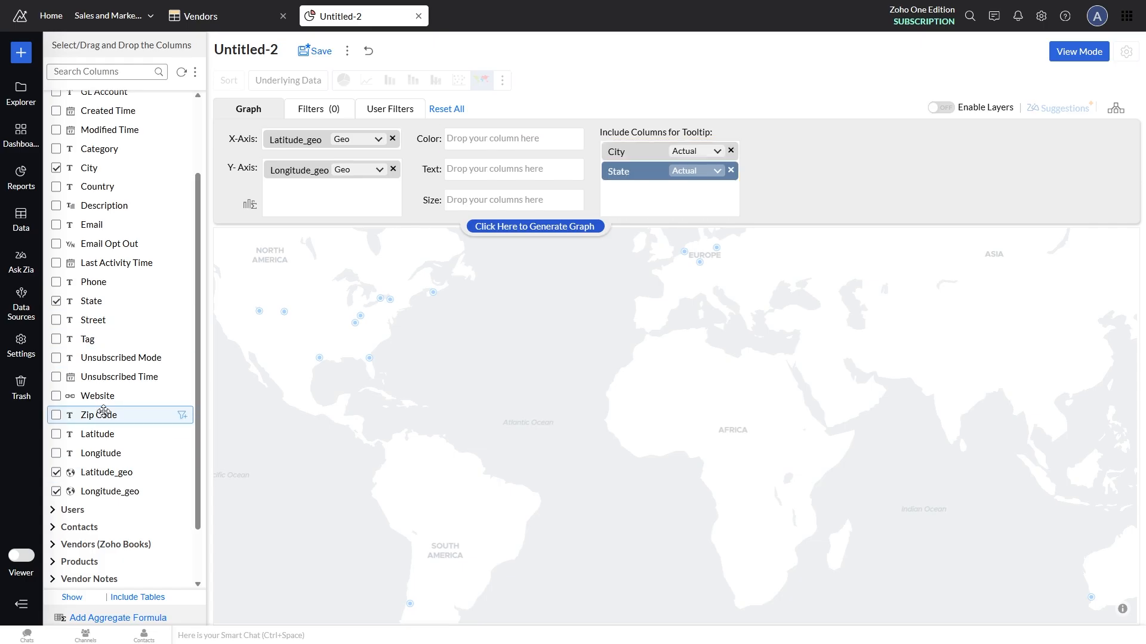
{"action": "scroll", "coordinate": [111, 304], "scroll_direction": "up", "scroll_amount": 1}
{"action": "left_click_drag", "start_coordinate": [96, 246], "coordinate": [656, 196]}
{"action": "left_click", "coordinate": [573, 231]}
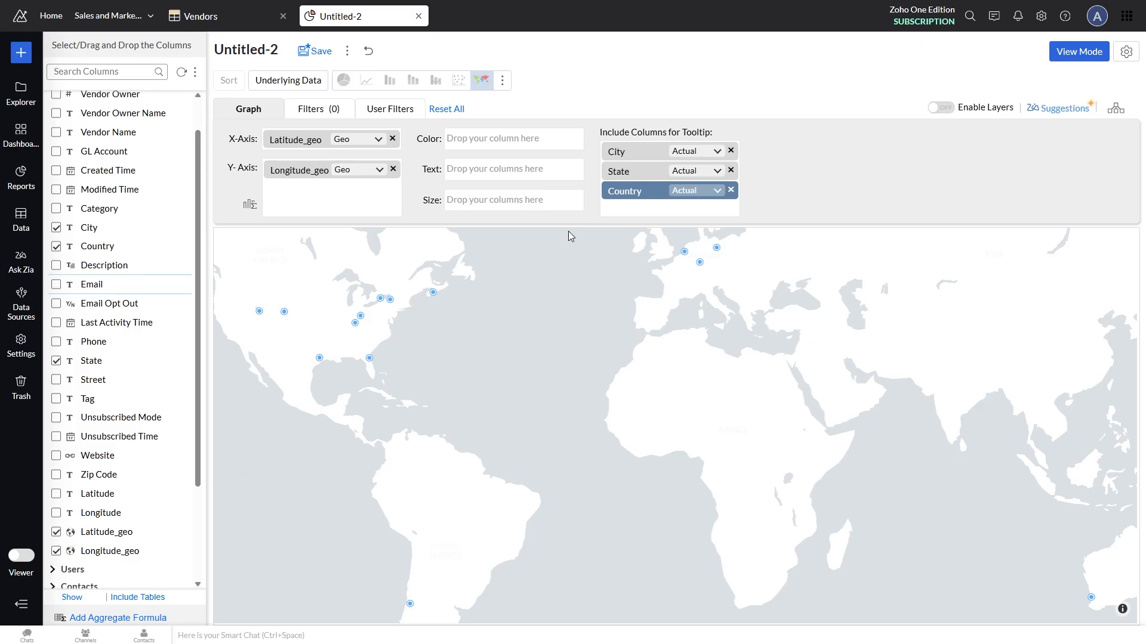
{"action": "mouse_move", "coordinate": [432, 295]}
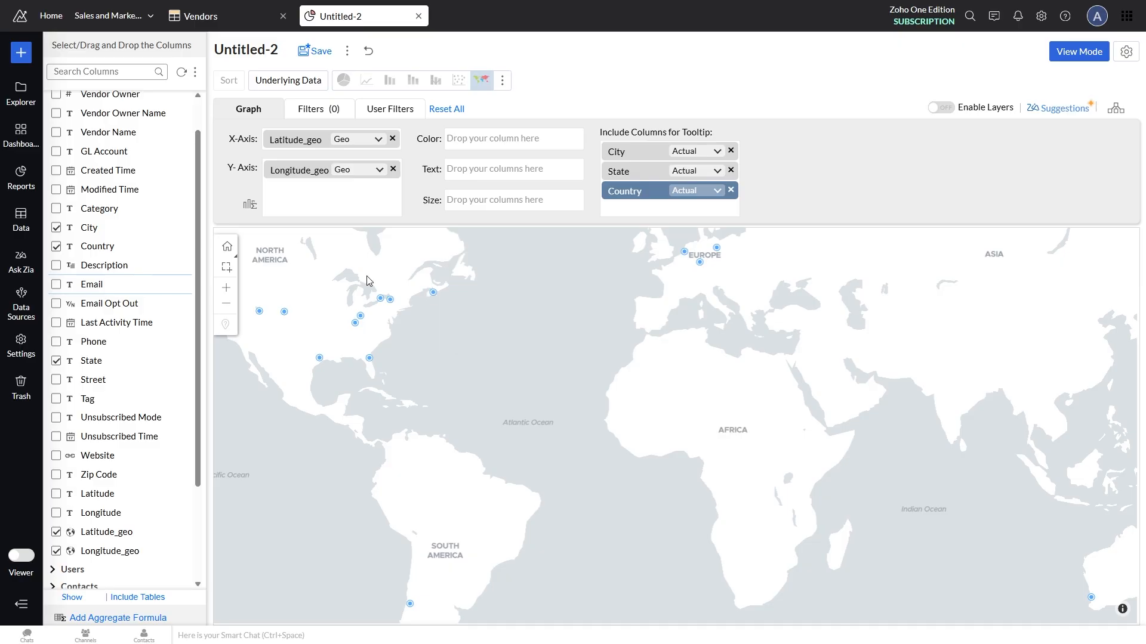
Step: Label the map markers with the Vendor Name column as text and regenerate the graph
{"action": "scroll", "coordinate": [120, 173], "scroll_direction": "up", "scroll_amount": 1}
{"action": "left_click_drag", "start_coordinate": [120, 170], "coordinate": [525, 170]}
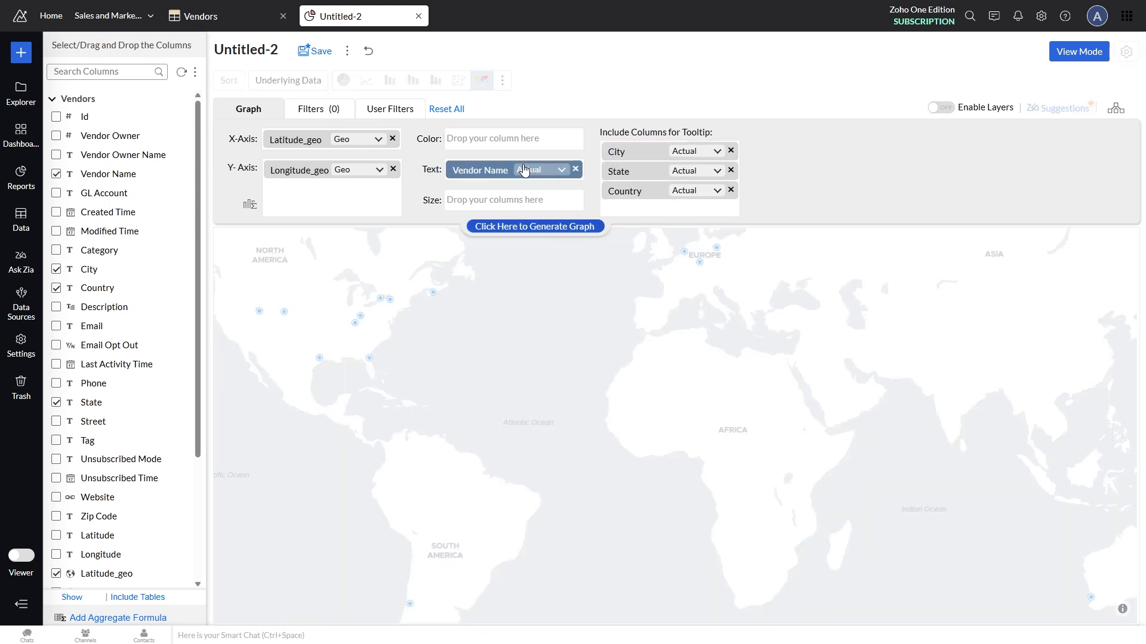
{"action": "left_click", "coordinate": [514, 222]}
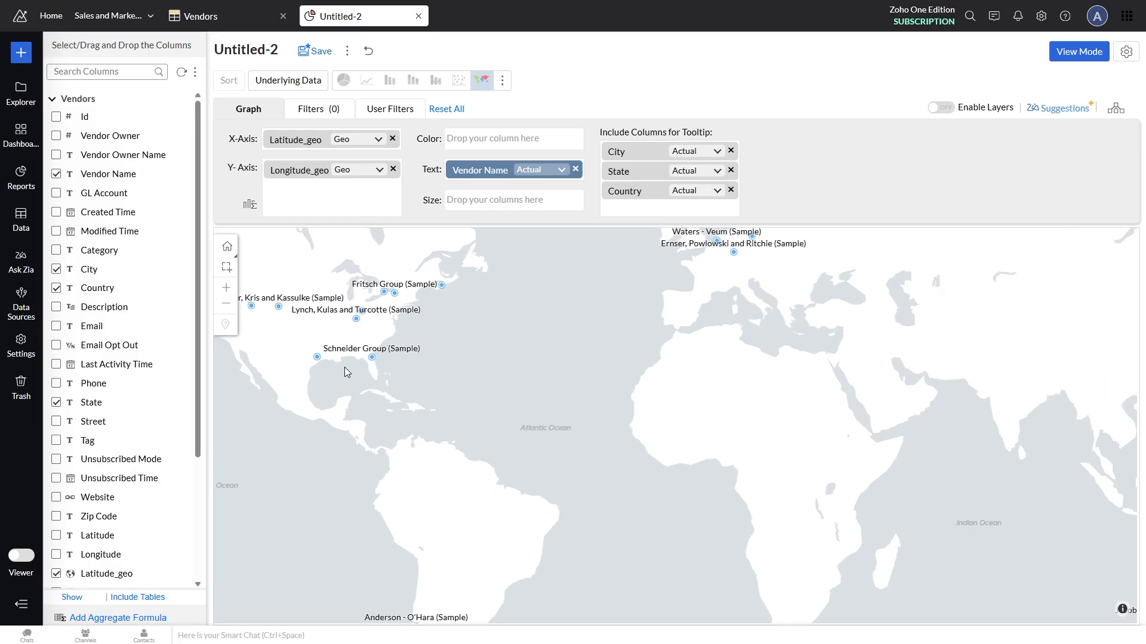
Step: Examine the vendor labels and marker tooltip details across North America and Europe on the map
{"action": "scroll", "coordinate": [345, 367], "scroll_direction": "up", "scroll_amount": 1}
{"action": "scroll", "coordinate": [348, 367], "scroll_direction": "up", "scroll_amount": 1}
{"action": "left_click_drag", "start_coordinate": [372, 301], "coordinate": [455, 400]}
{"action": "left_click_drag", "start_coordinate": [448, 285], "coordinate": [597, 350]}
{"action": "mouse_move", "coordinate": [803, 343]}
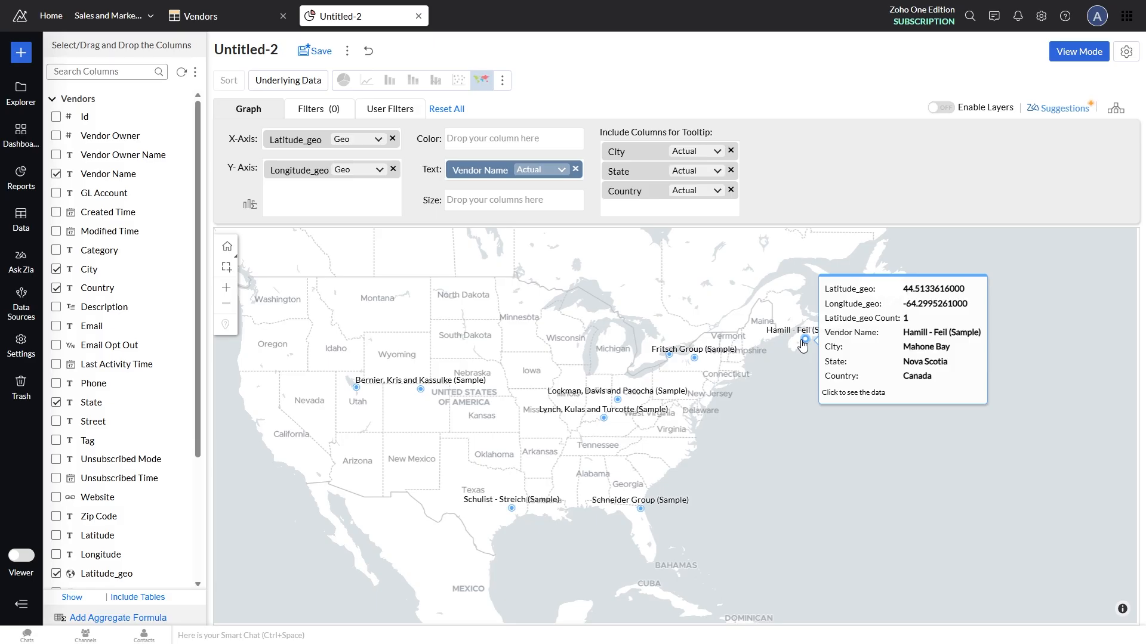
{"action": "scroll", "coordinate": [808, 443], "scroll_direction": "down", "scroll_amount": 2}
{"action": "left_click_drag", "start_coordinate": [975, 444], "coordinate": [733, 434]}
{"action": "scroll", "coordinate": [686, 344], "scroll_direction": "down", "scroll_amount": 1}
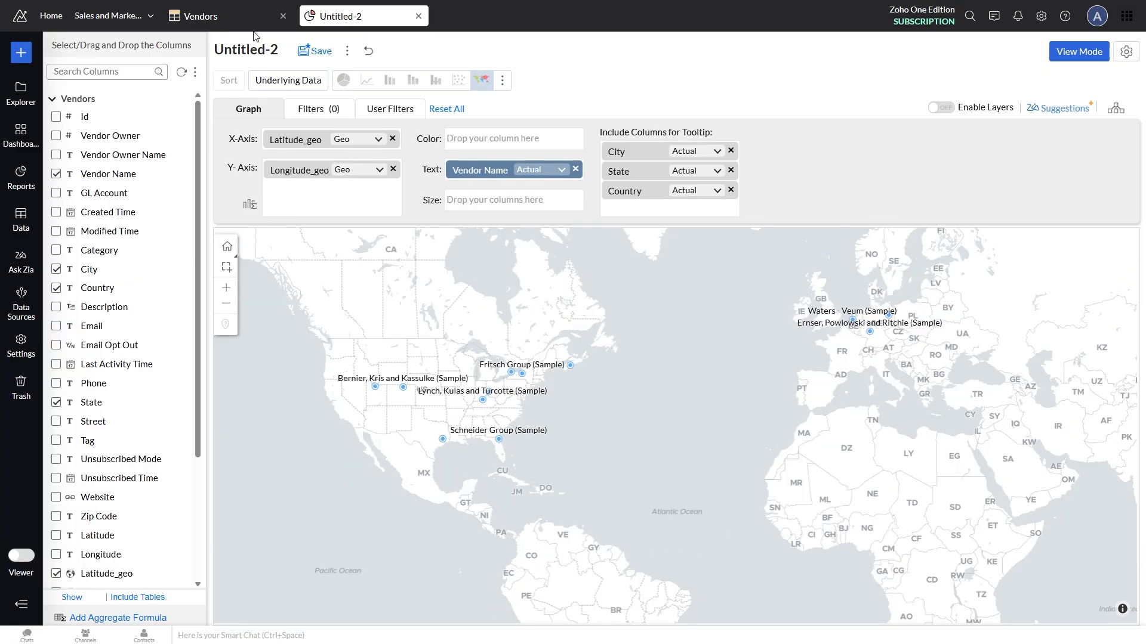
Step: Rename the chart to Vendors Map and save it, reviewing its destination folder
{"action": "triple_click", "coordinate": [280, 55]}
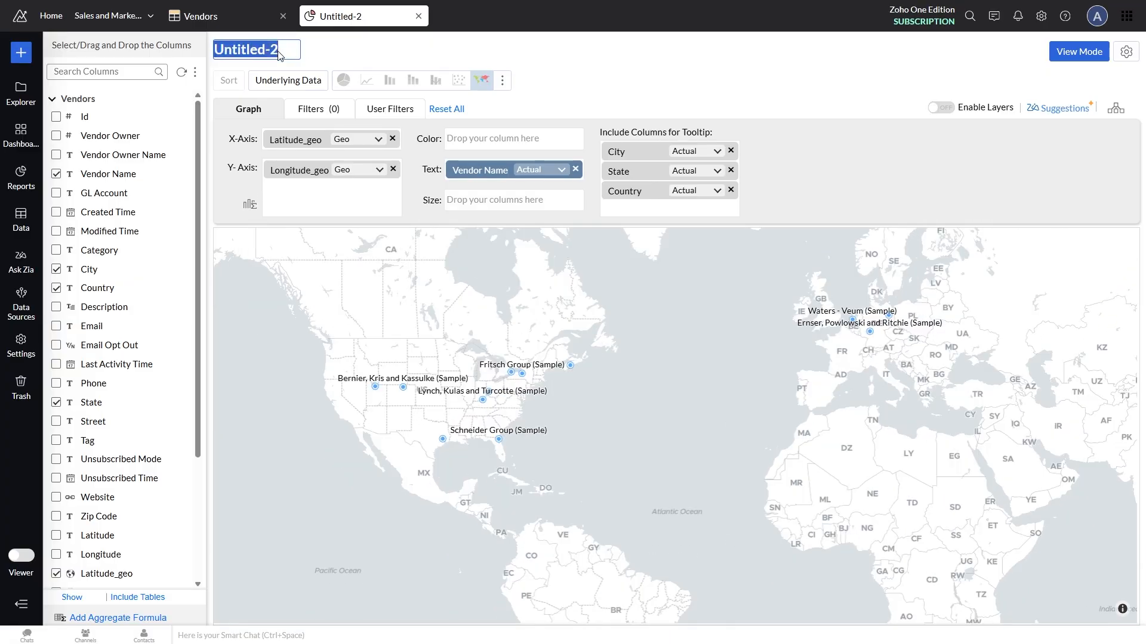
{"action": "type", "text": "Vendors Map"}
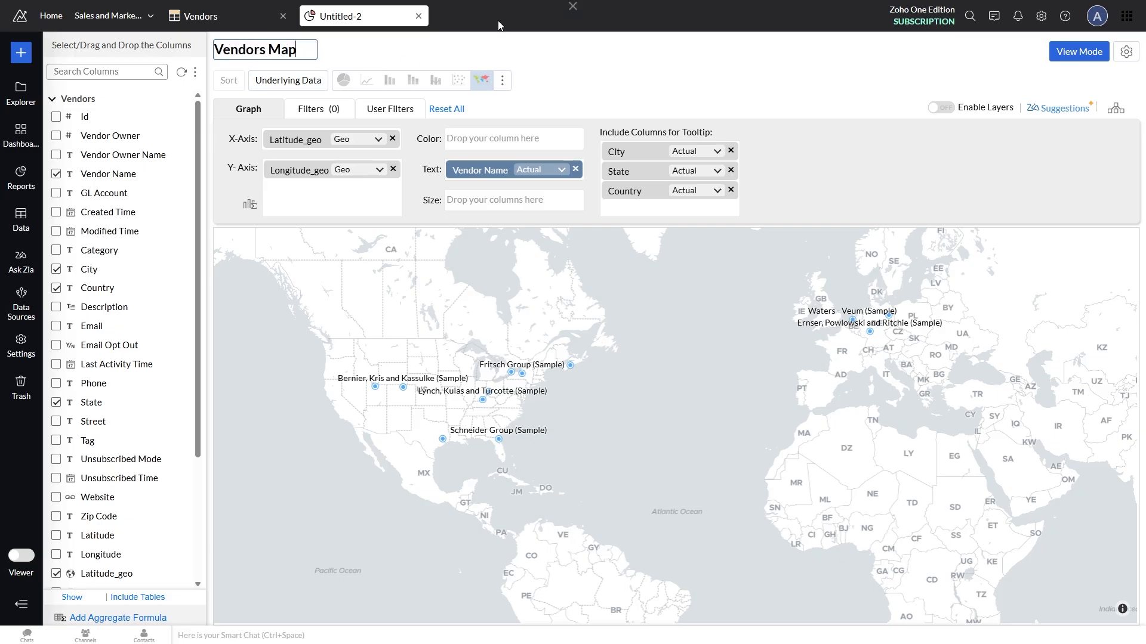
{"action": "key", "text": "Return"}
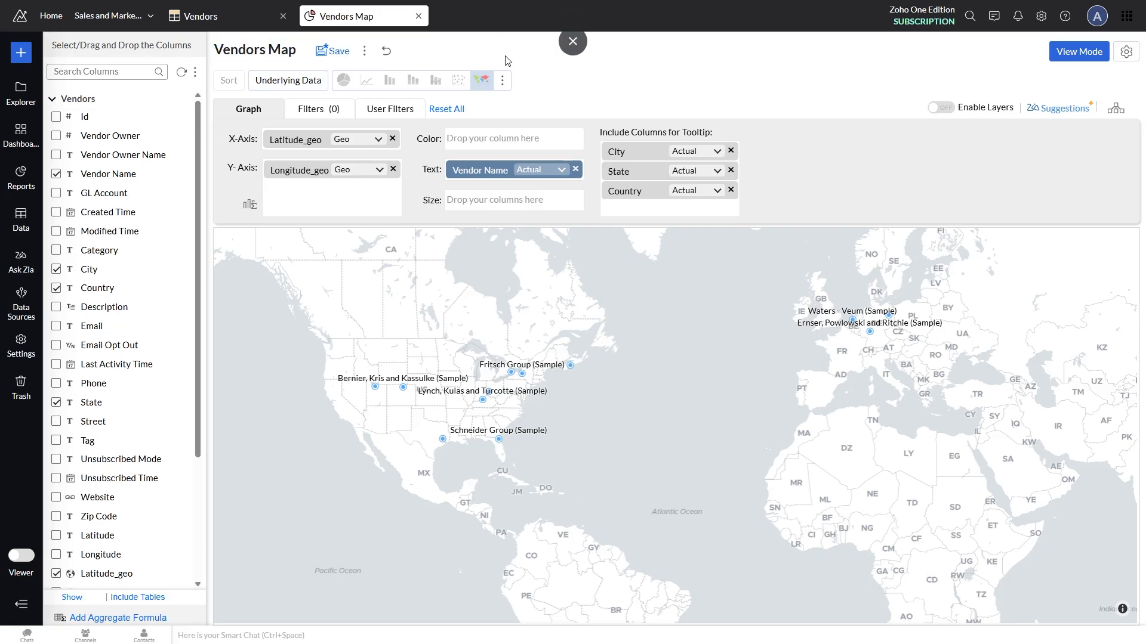
{"action": "left_click", "coordinate": [336, 52]}
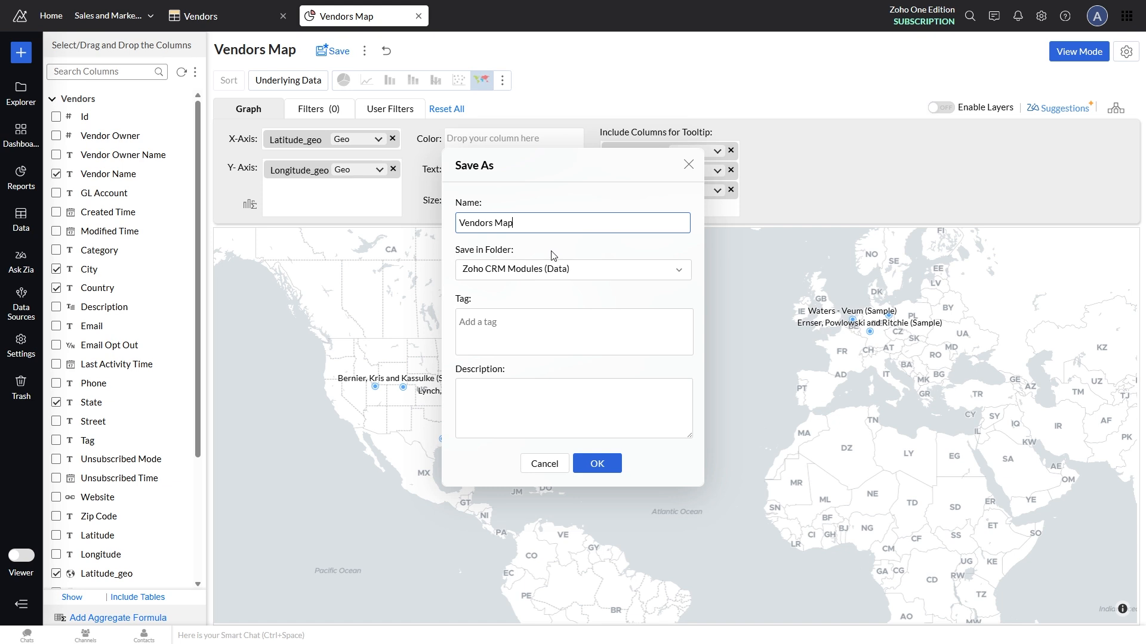
{"action": "left_click", "coordinate": [553, 269]}
{"action": "left_click", "coordinate": [503, 431]}
{"action": "left_click", "coordinate": [592, 462]}
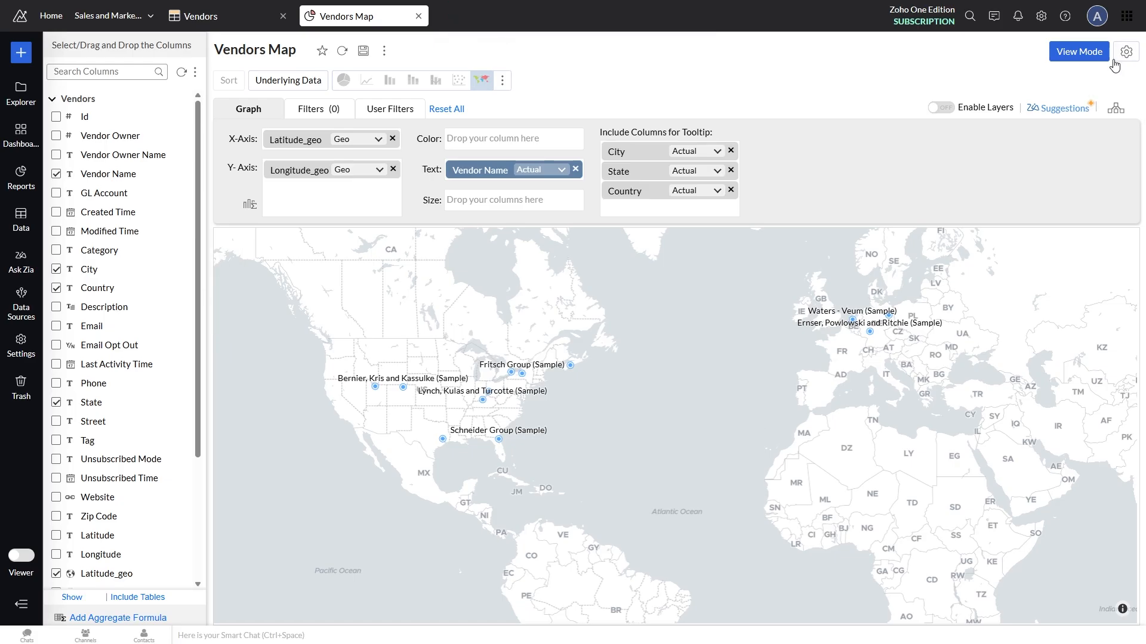
Step: Try the Map - Bubble chart type for the vendors and inspect a bubble's tooltip
{"action": "left_click", "coordinate": [502, 84]}
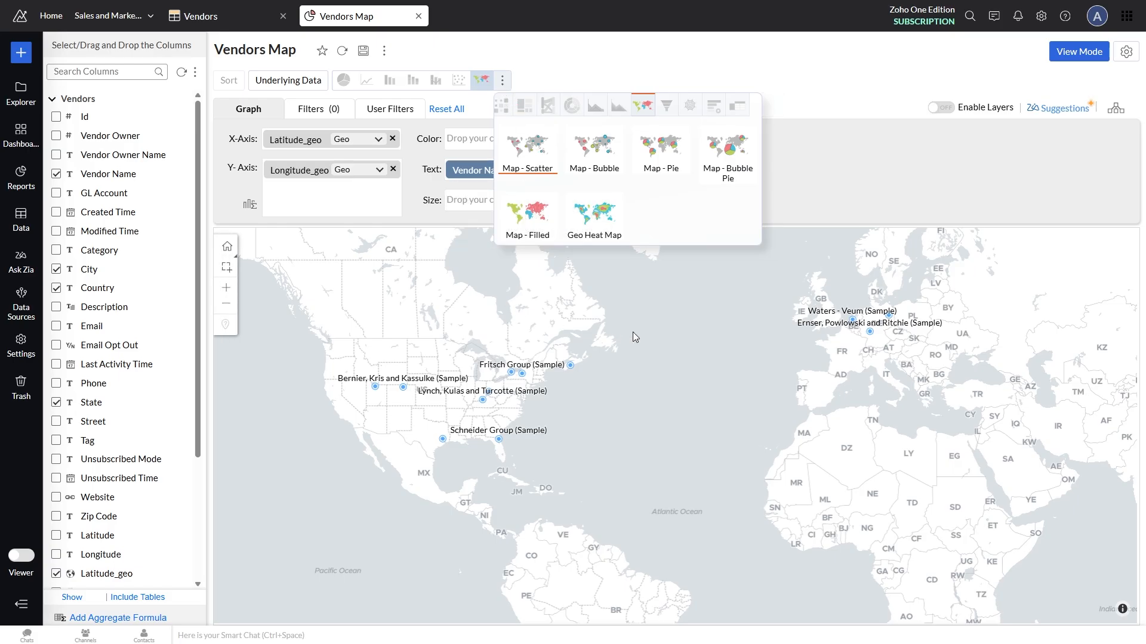
{"action": "left_click", "coordinate": [602, 165]}
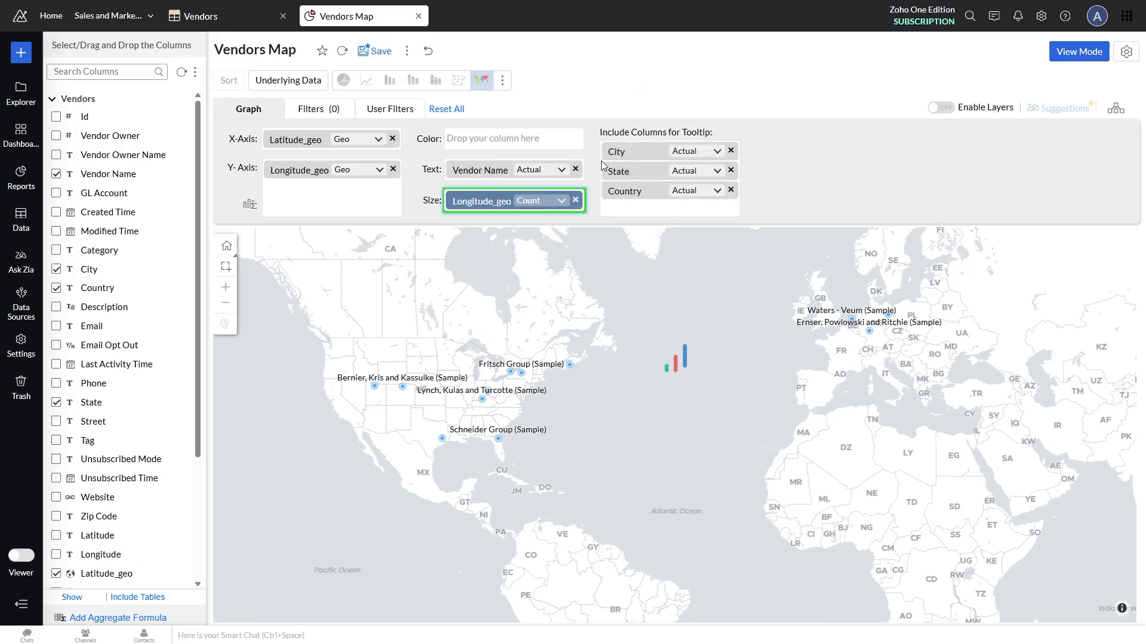
{"action": "mouse_move", "coordinate": [439, 264]}
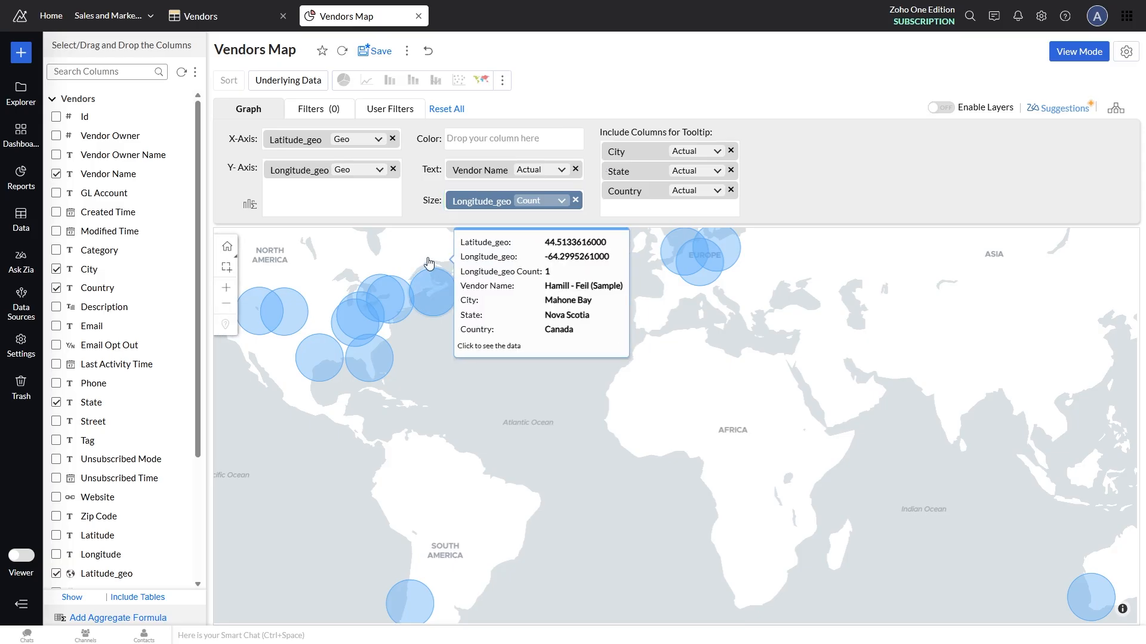
{"action": "mouse_move", "coordinate": [441, 313]}
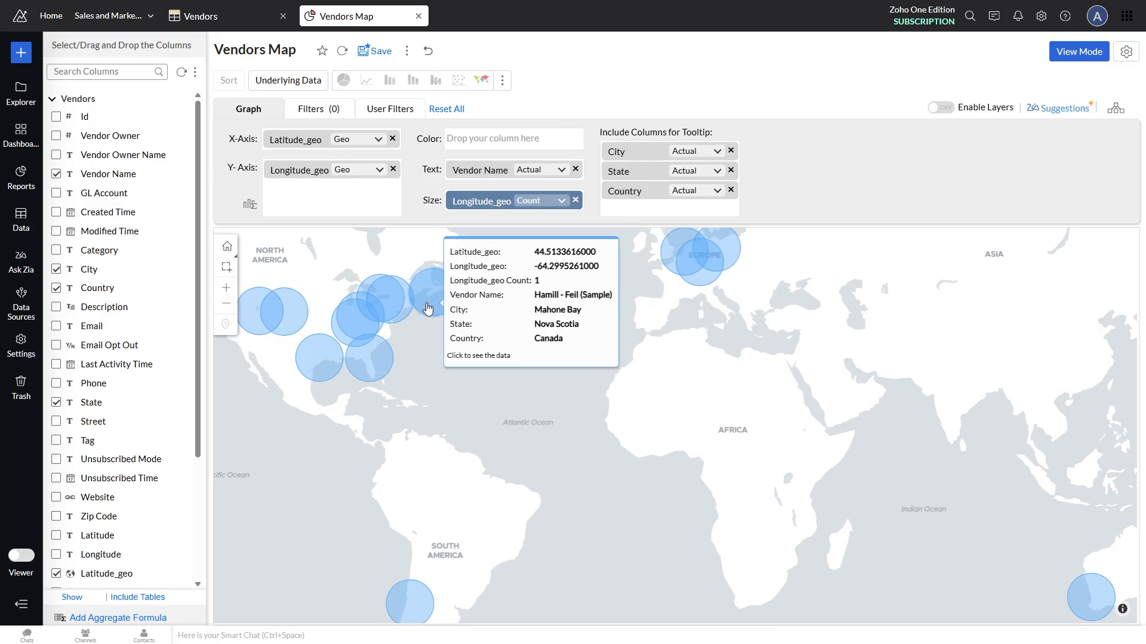
Step: Remove Longitude_geo from the marker size setting and regenerate the map
{"action": "left_click", "coordinate": [576, 201]}
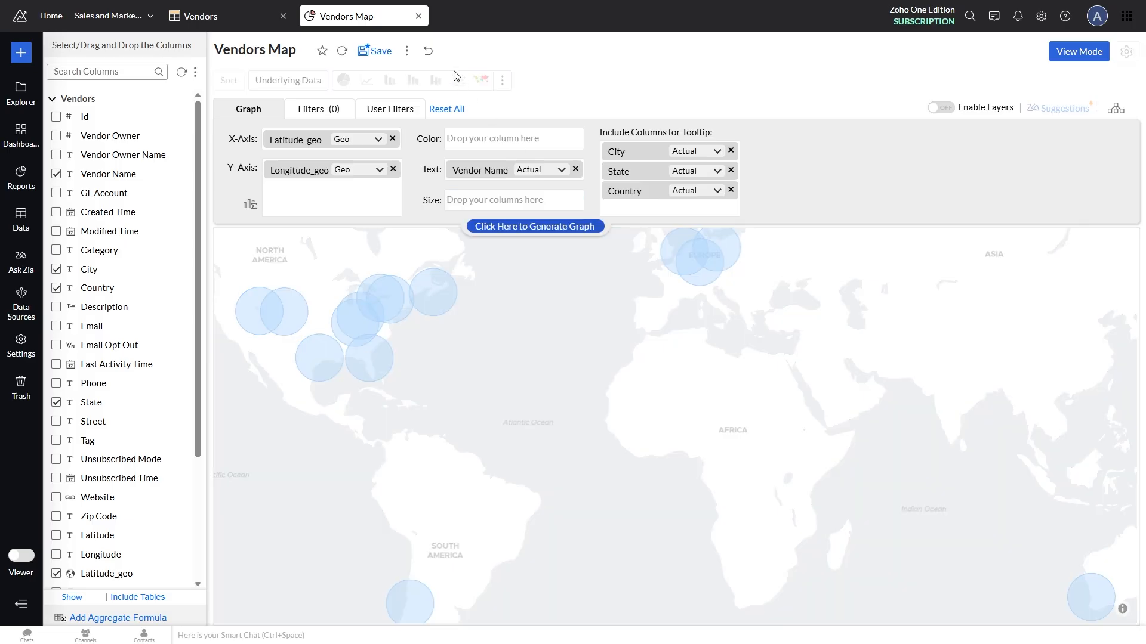
{"action": "left_click", "coordinate": [547, 228]}
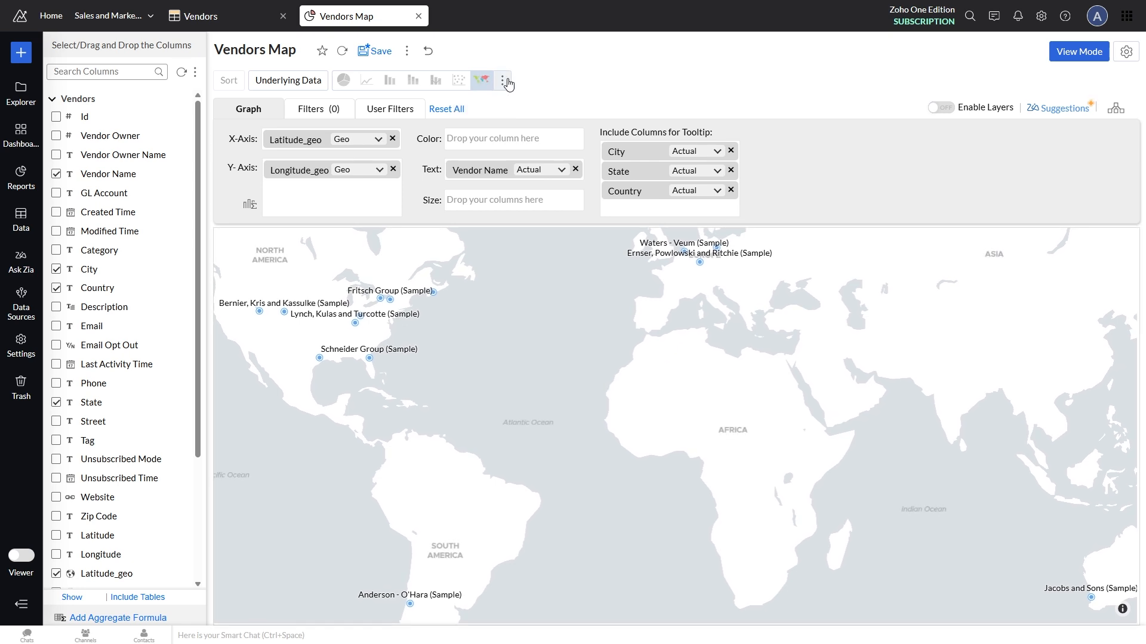
{"action": "left_click", "coordinate": [503, 82]}
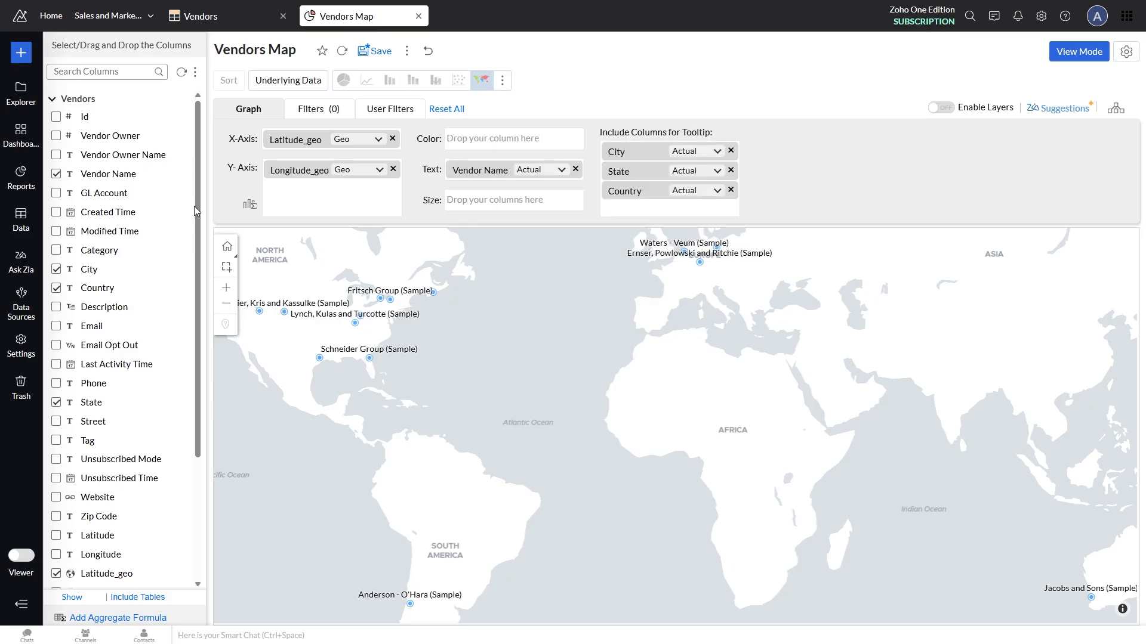
Step: Color the vendor markers by the Country column and regenerate the map
{"action": "left_click_drag", "start_coordinate": [106, 288], "coordinate": [488, 139]}
{"action": "left_click", "coordinate": [530, 226]}
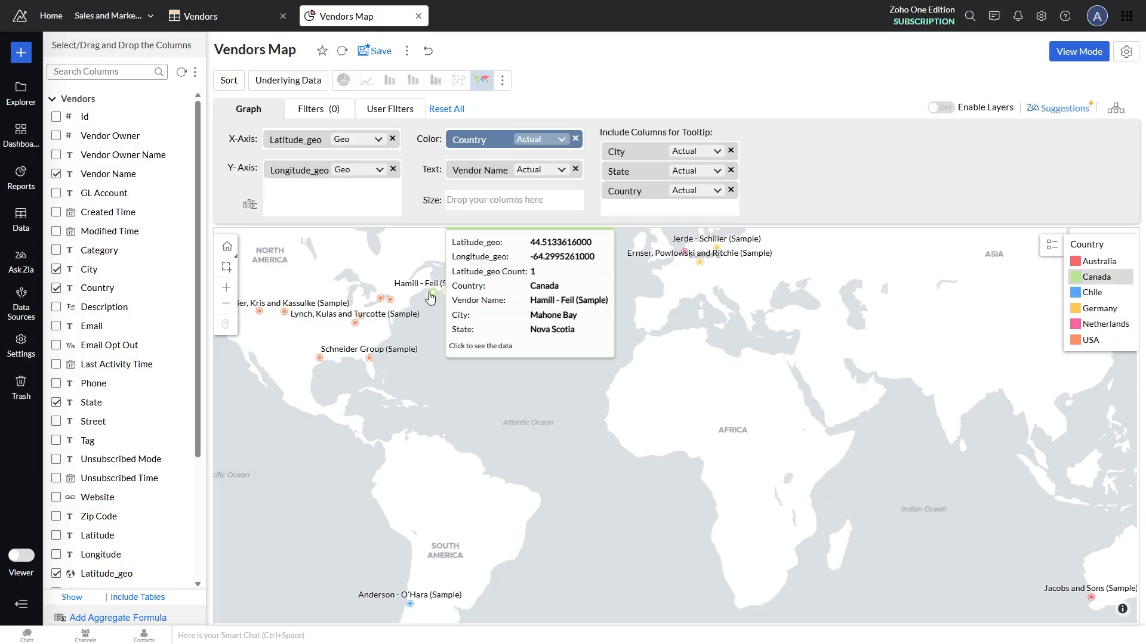
{"action": "left_click_drag", "start_coordinate": [750, 279], "coordinate": [765, 350]}
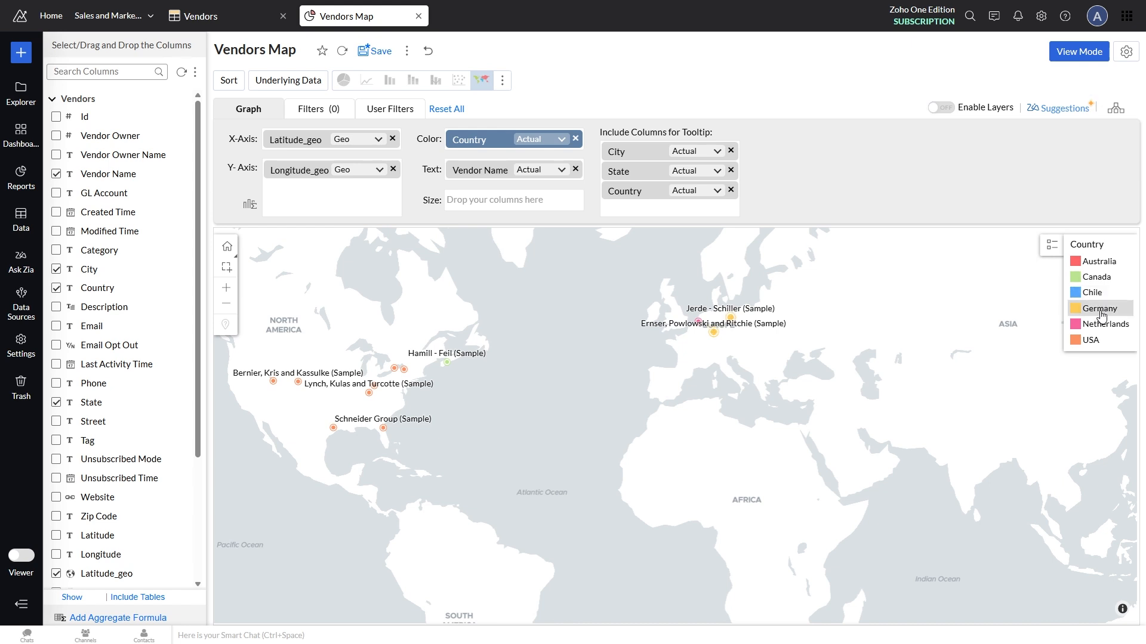
{"action": "left_click_drag", "start_coordinate": [969, 416], "coordinate": [948, 349]}
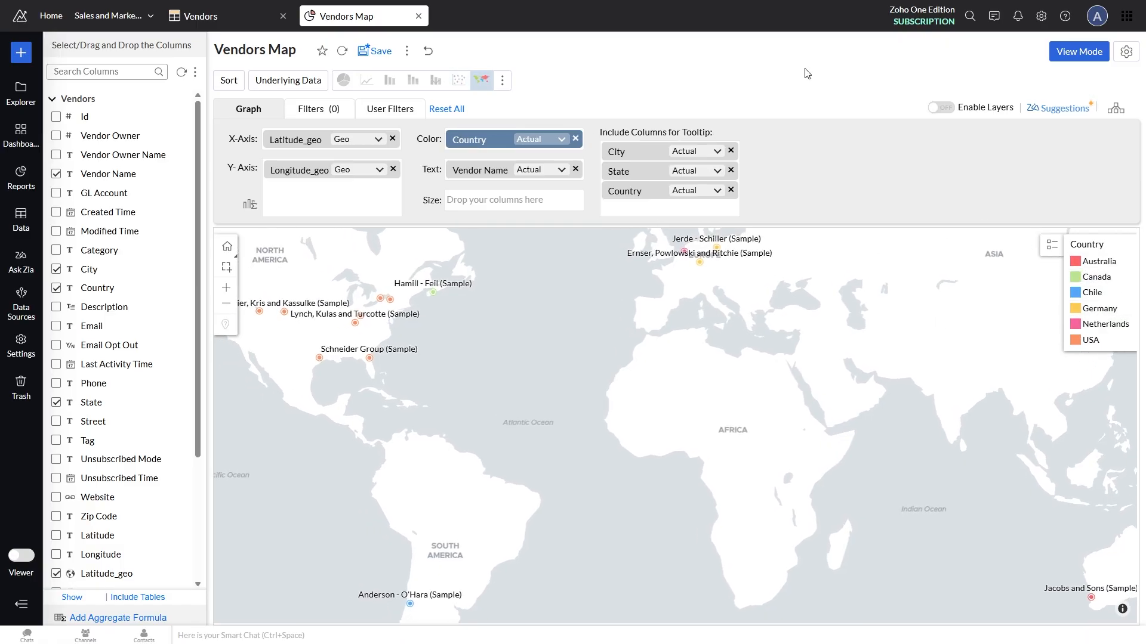
{"action": "left_click_drag", "start_coordinate": [560, 351], "coordinate": [627, 378]}
{"action": "scroll", "coordinate": [656, 392], "scroll_direction": "down", "scroll_amount": 1}
{"action": "scroll", "coordinate": [674, 393], "scroll_direction": "down", "scroll_amount": 1}
{"action": "left_click_drag", "start_coordinate": [892, 443], "coordinate": [855, 426]}
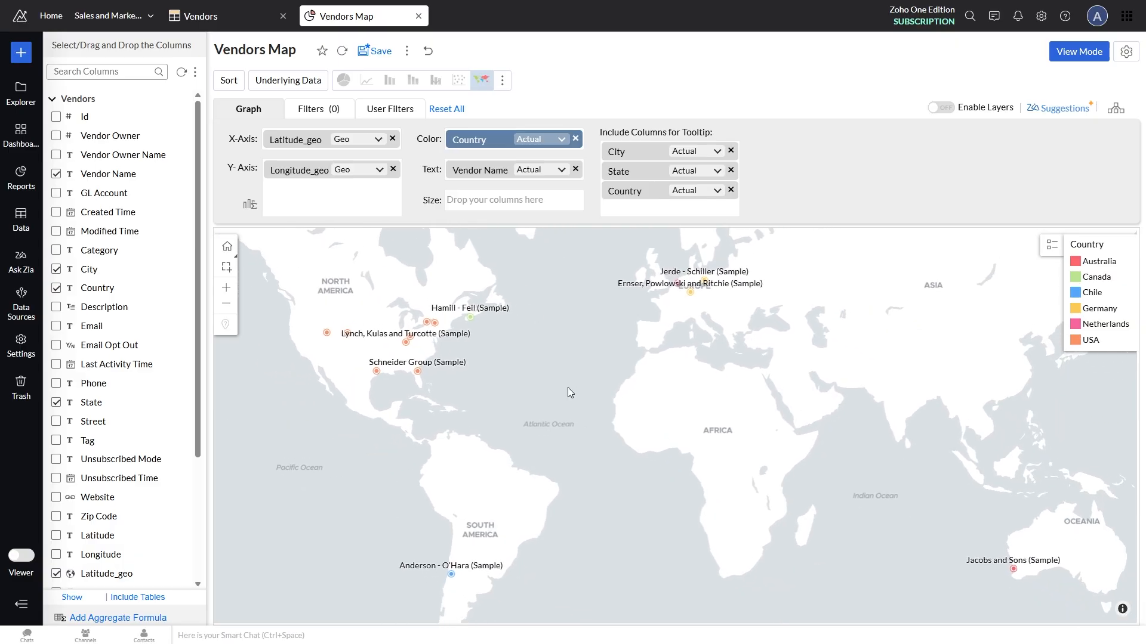
Step: Try the Blue map theme in the chart's map styles and apply the Satellite theme instead
{"action": "left_click", "coordinate": [1126, 54]}
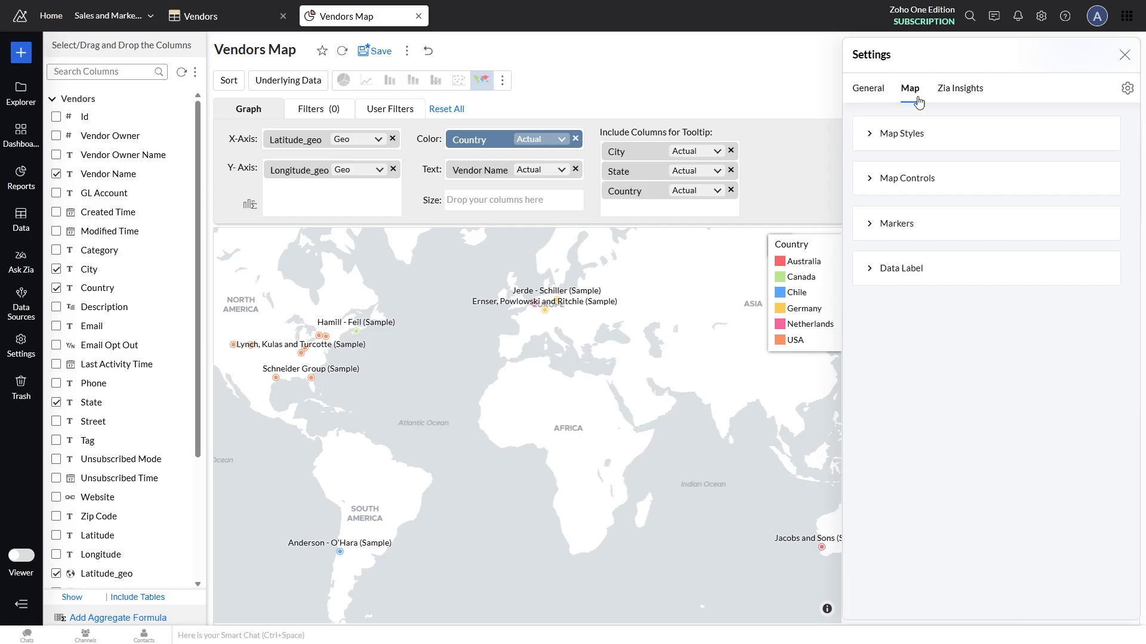
{"action": "left_click", "coordinate": [923, 140]}
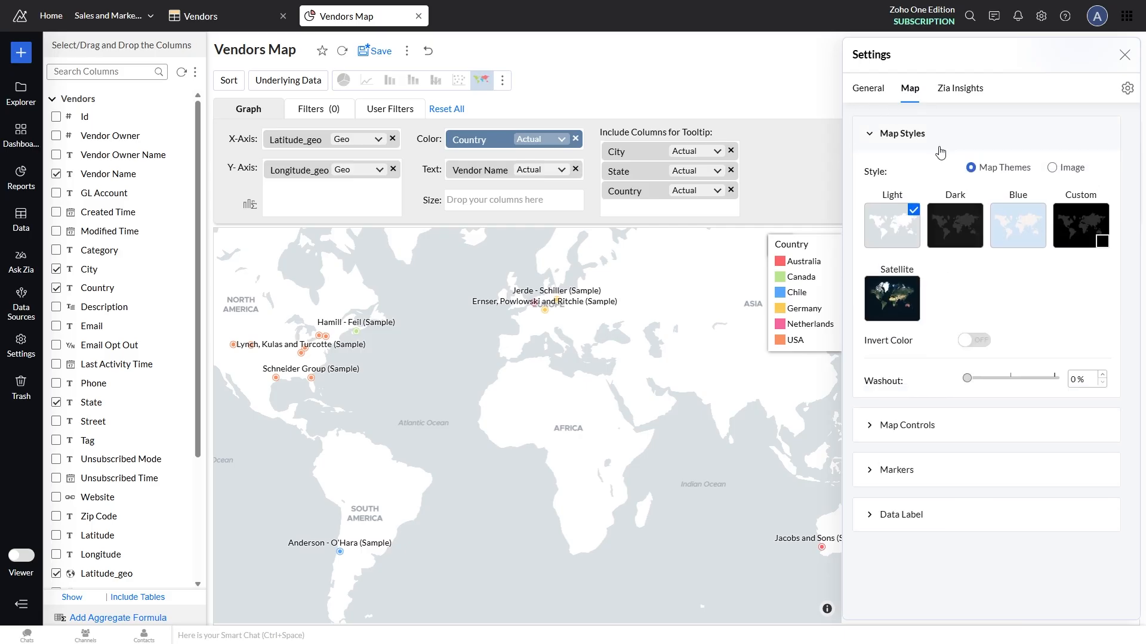
{"action": "left_click", "coordinate": [1018, 239]}
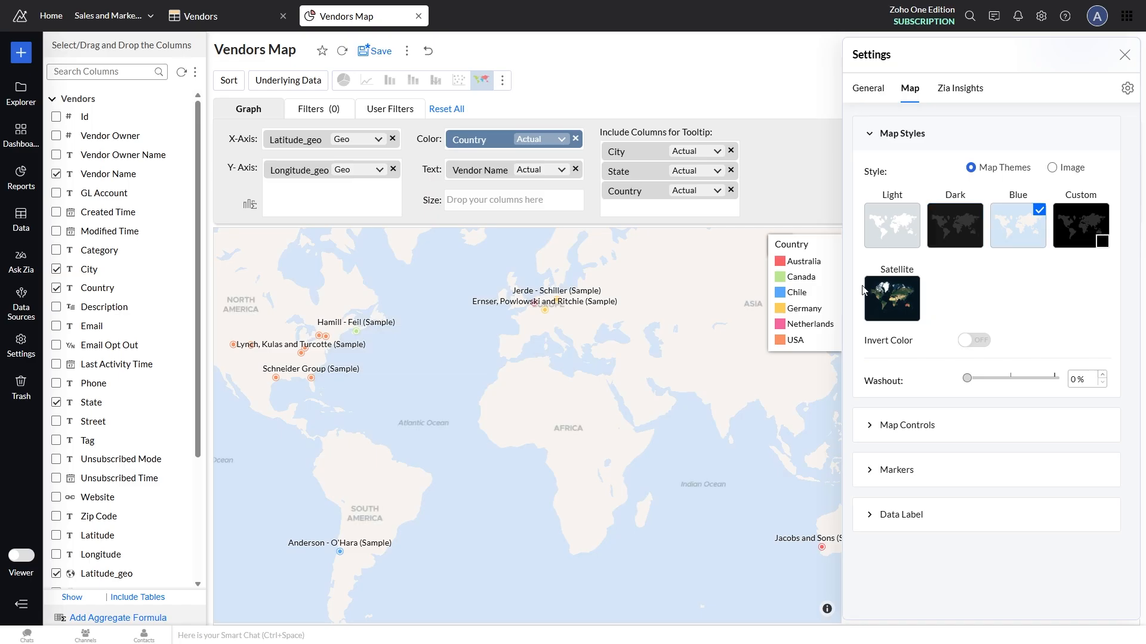
{"action": "left_click", "coordinate": [894, 316]}
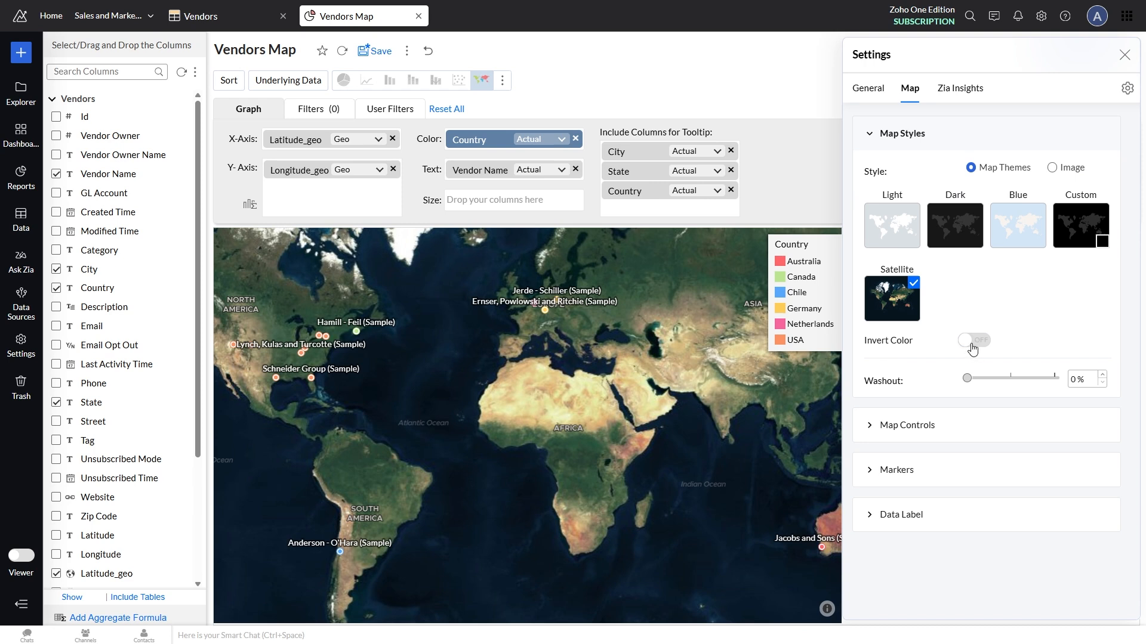
Step: Examine the available border, label and other map layers in the chart's map controls, leaving the selection as is
{"action": "left_click", "coordinate": [909, 426]}
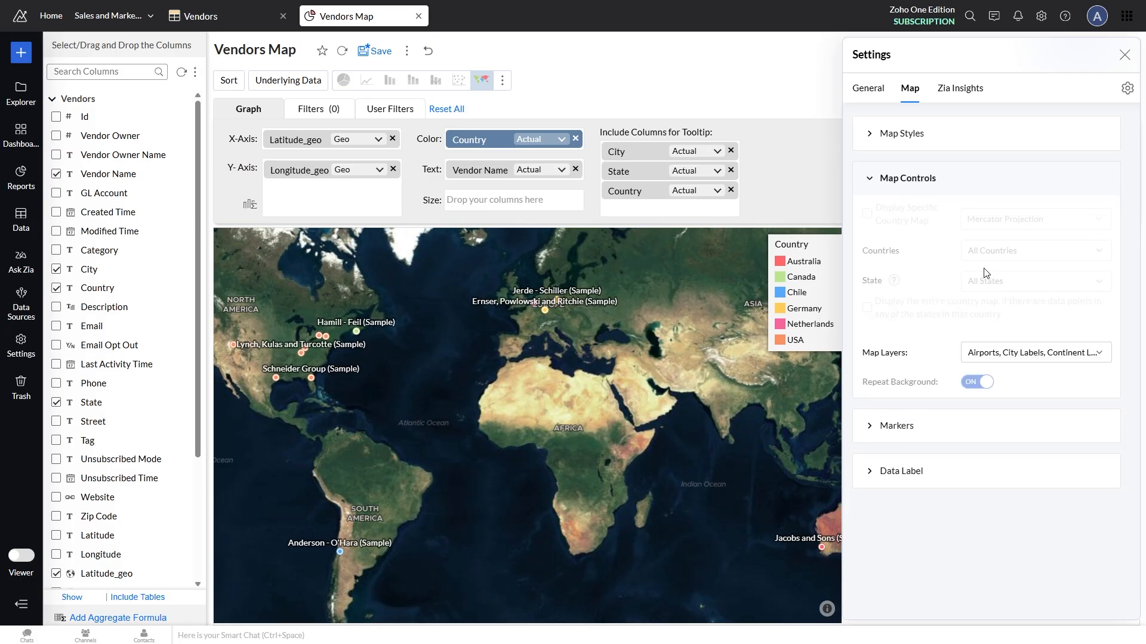
{"action": "left_click", "coordinate": [1007, 353]}
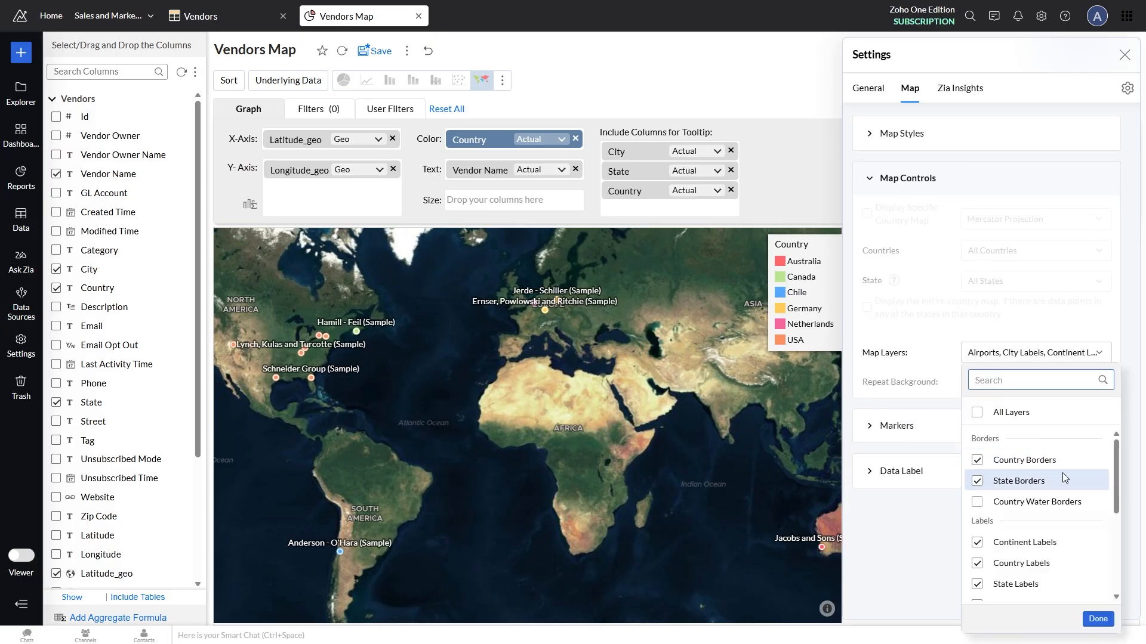
{"action": "scroll", "coordinate": [1069, 481], "scroll_direction": "down", "scroll_amount": 3}
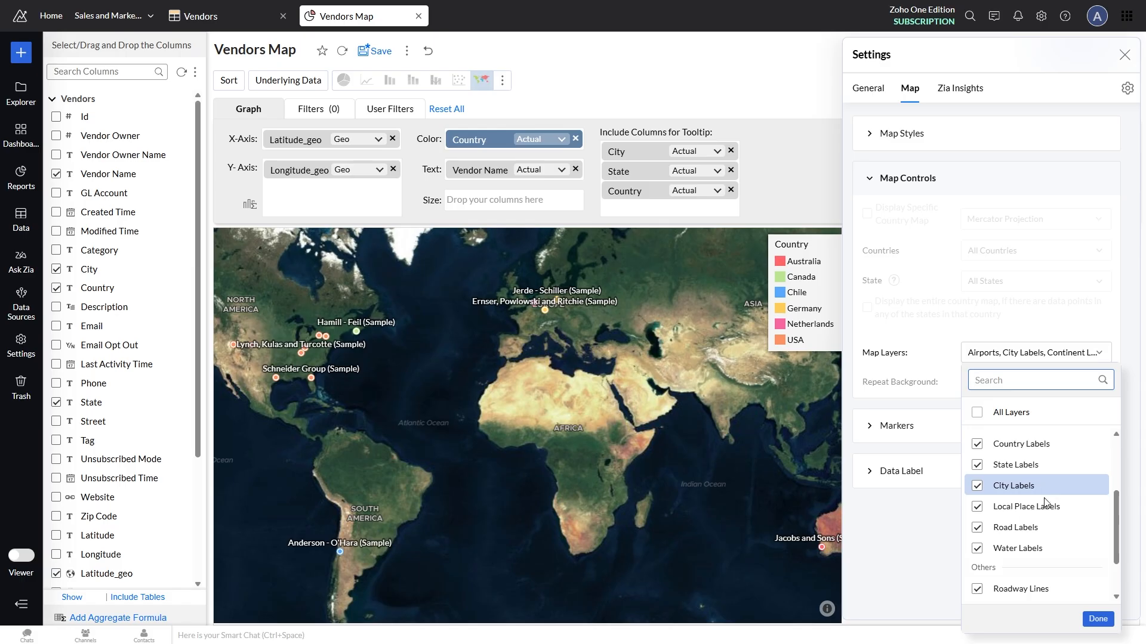
{"action": "scroll", "coordinate": [1061, 545], "scroll_direction": "down", "scroll_amount": 2}
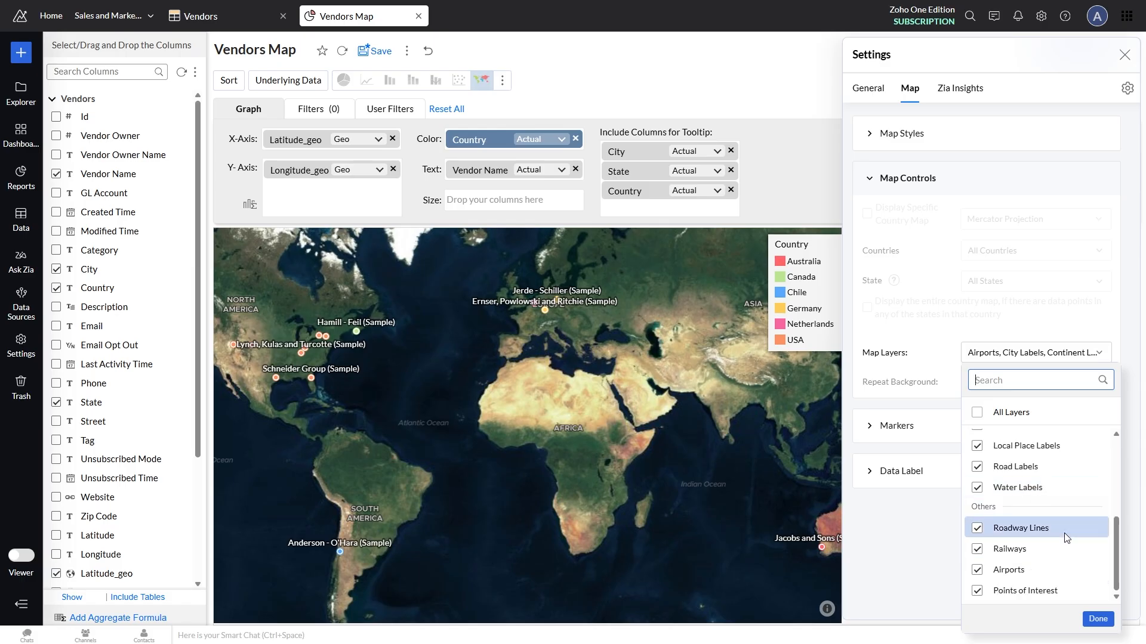
{"action": "scroll", "coordinate": [1055, 525], "scroll_direction": "up", "scroll_amount": 3}
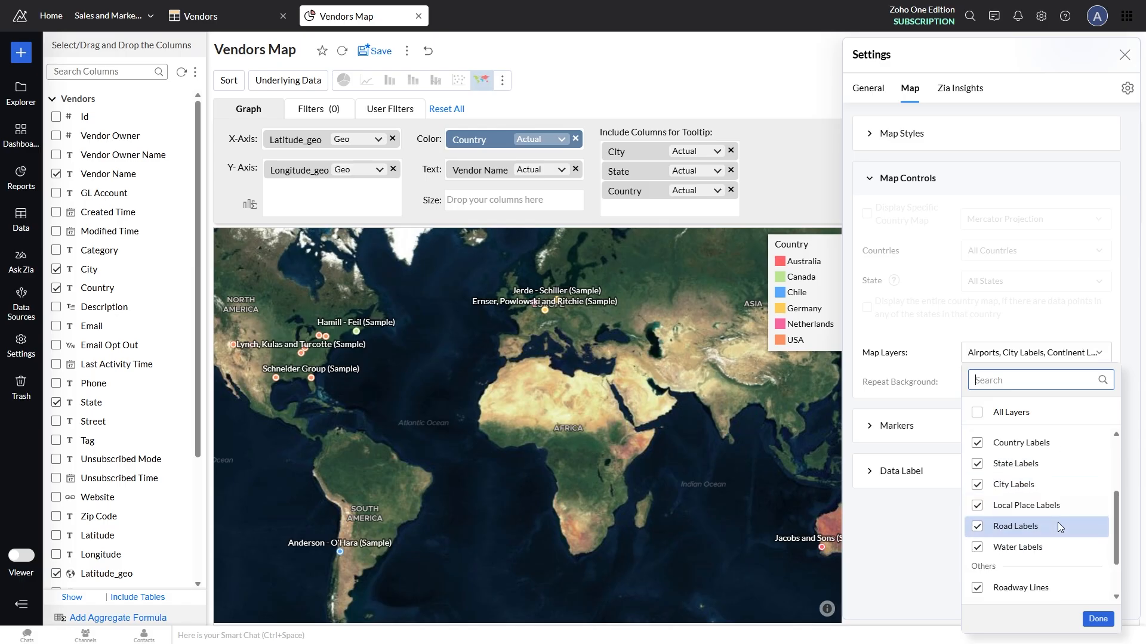
{"action": "scroll", "coordinate": [1054, 519], "scroll_direction": "up", "scroll_amount": 1}
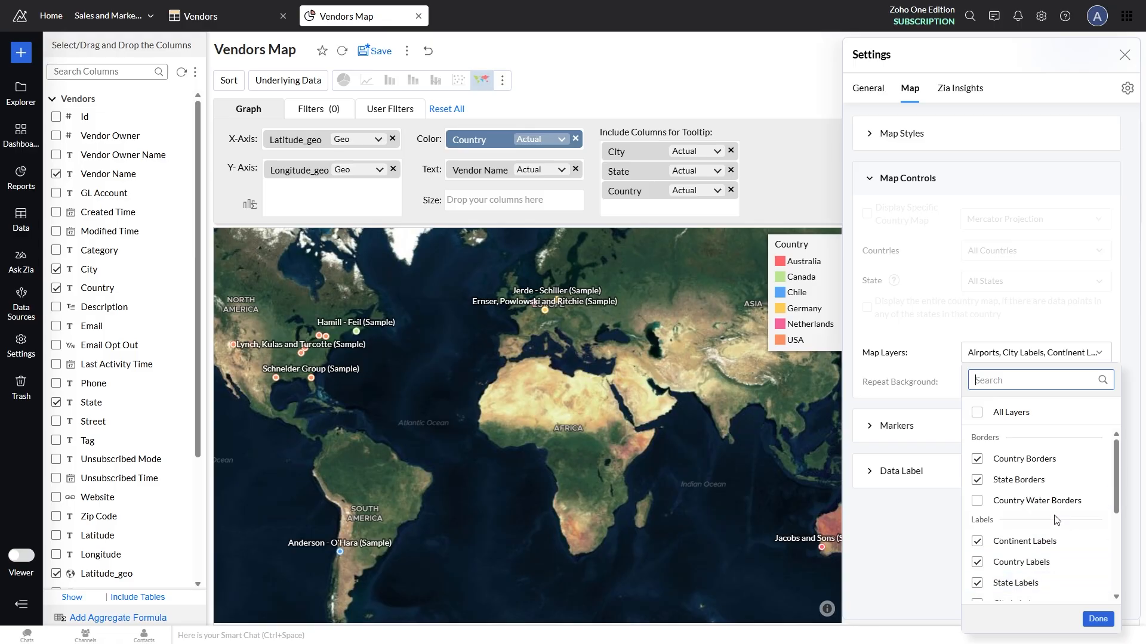
{"action": "left_click", "coordinate": [942, 385]}
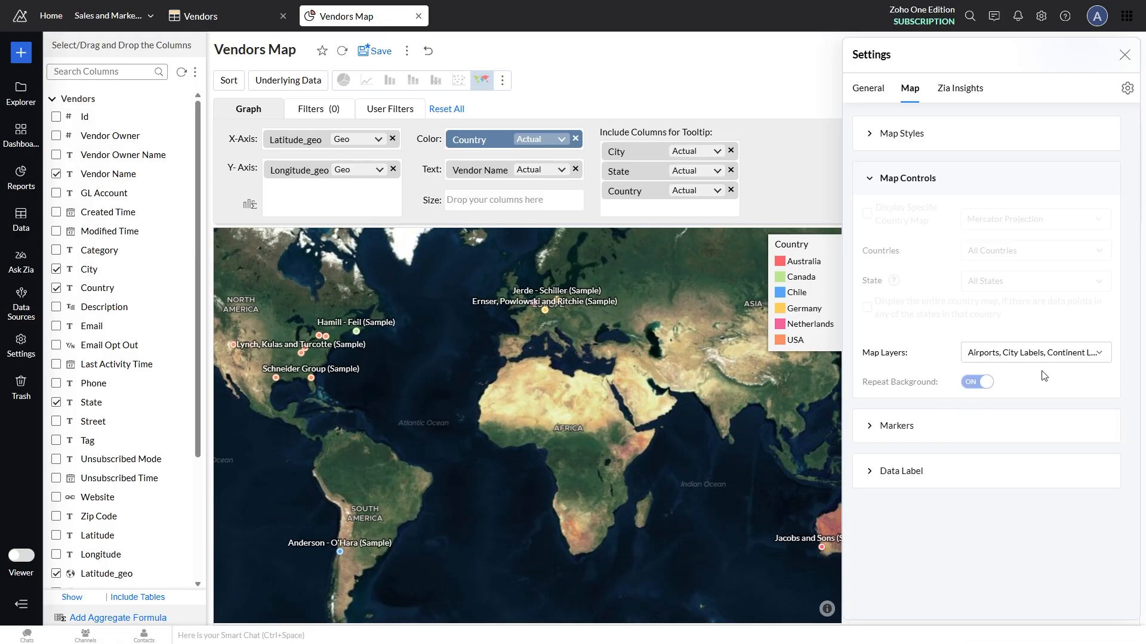
Step: Try two pin marker types for the vendor markers and switch back to the circle marker type
{"action": "left_click", "coordinate": [965, 434]}
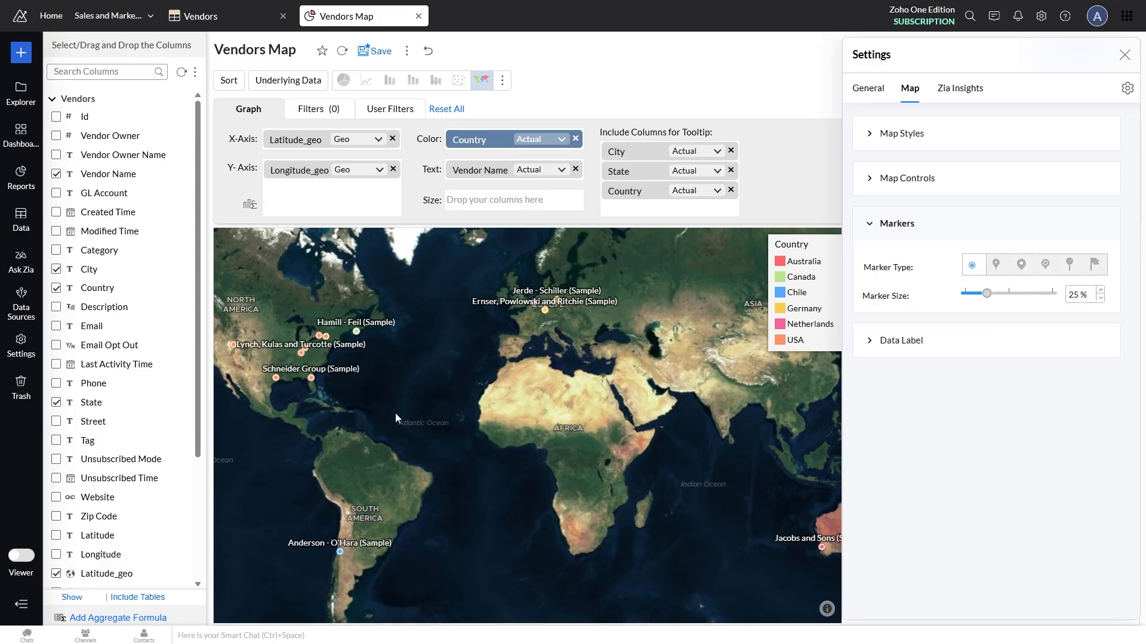
{"action": "left_click", "coordinate": [998, 268]}
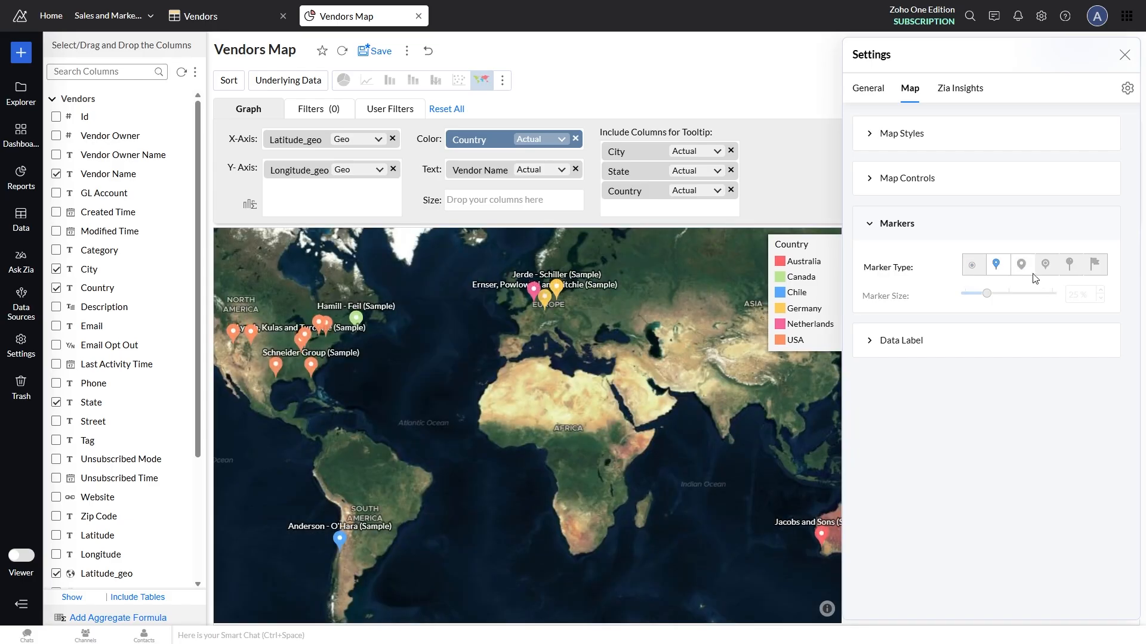
{"action": "left_click", "coordinate": [1022, 271]}
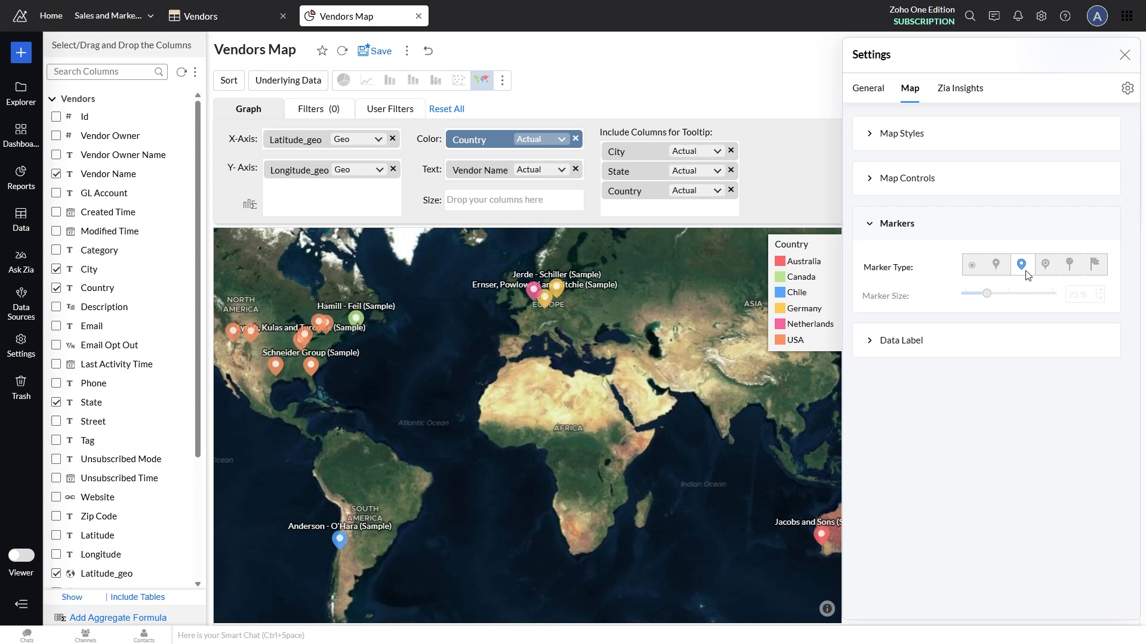
{"action": "left_click", "coordinate": [972, 267]}
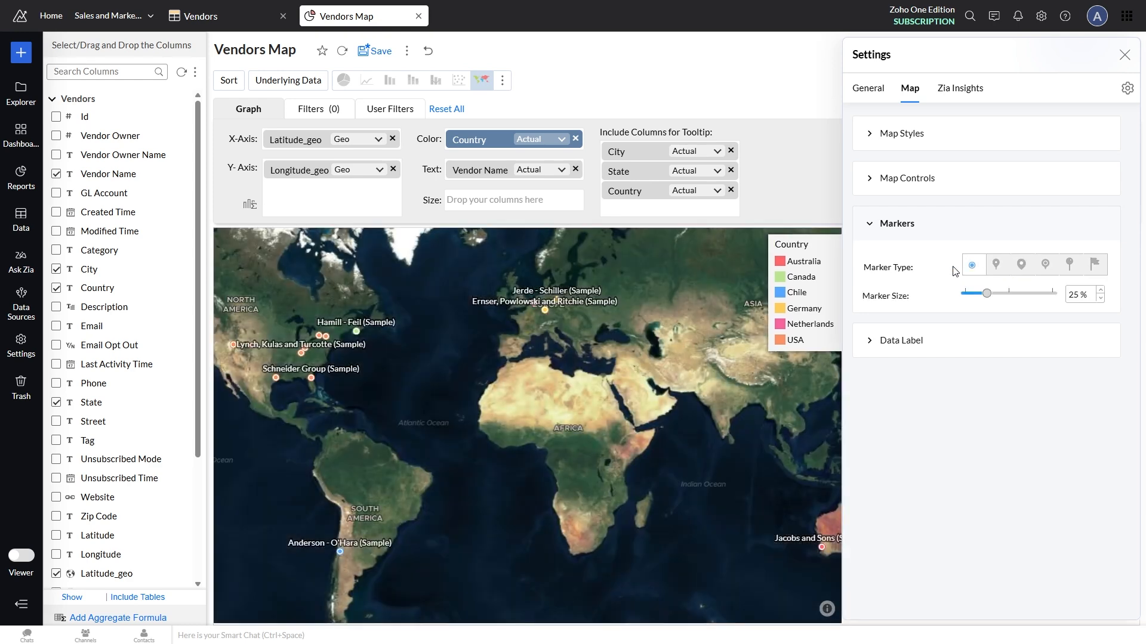
Step: Review the chart's general legend settings, including the legend position, title, palette type and country colors
{"action": "left_click", "coordinate": [915, 179]}
{"action": "left_click", "coordinate": [967, 140]}
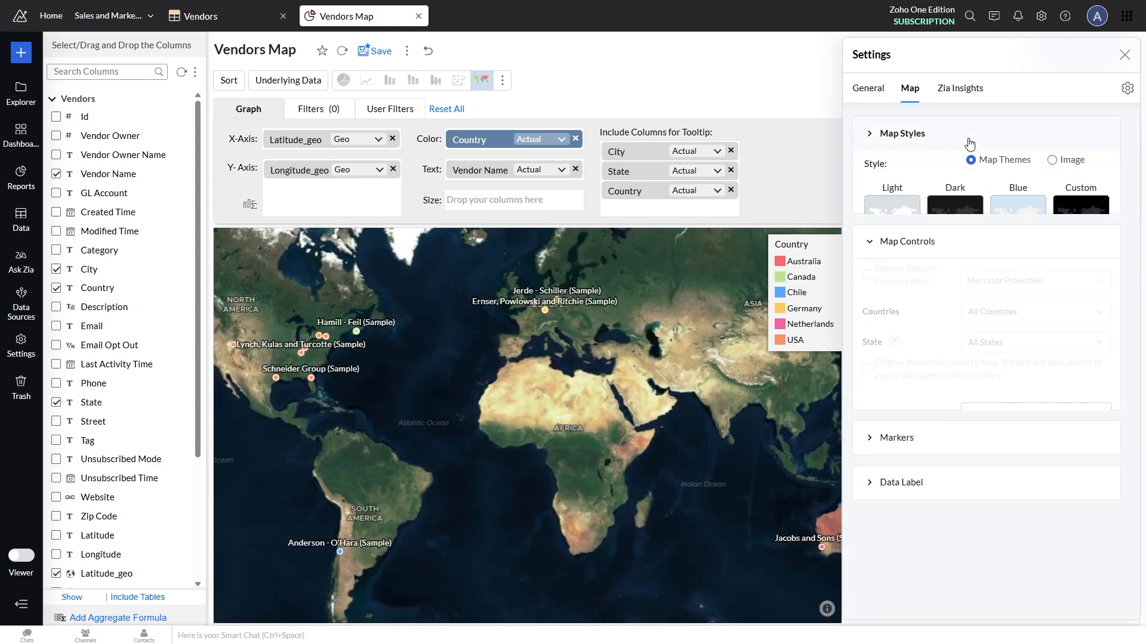
{"action": "left_click", "coordinate": [880, 94]}
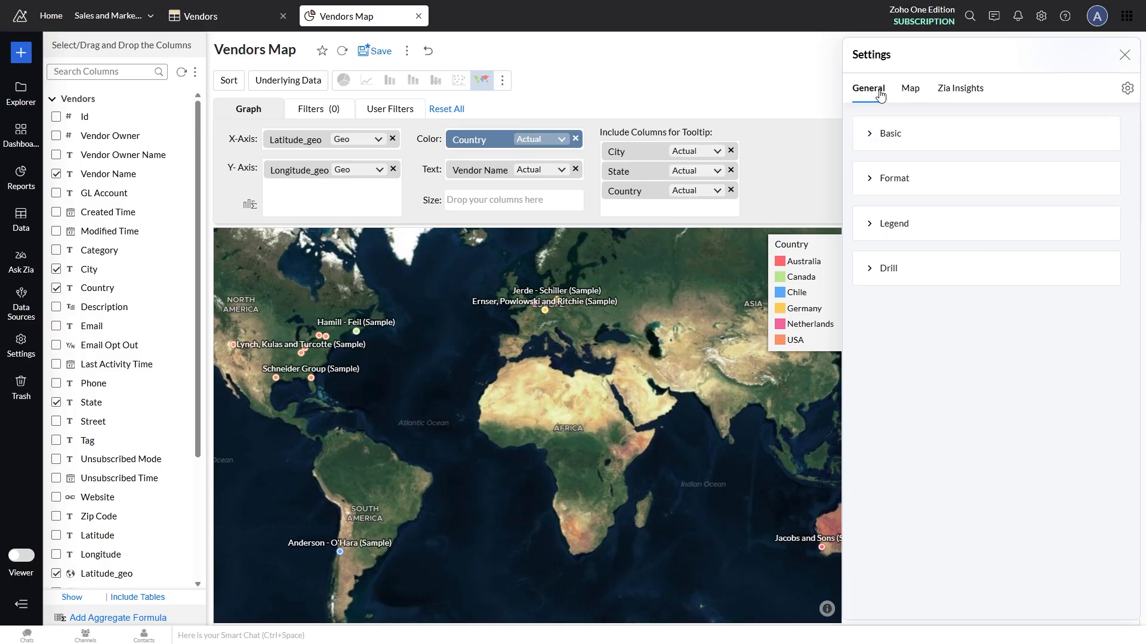
{"action": "left_click", "coordinate": [945, 231]}
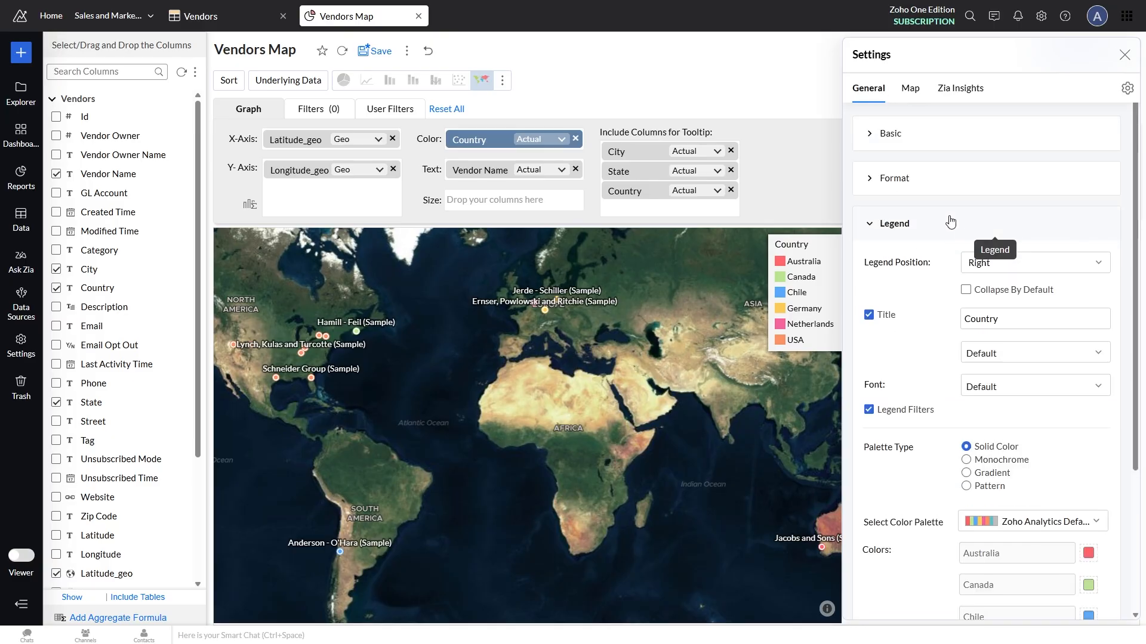
{"action": "scroll", "coordinate": [1014, 370], "scroll_direction": "down", "scroll_amount": 3}
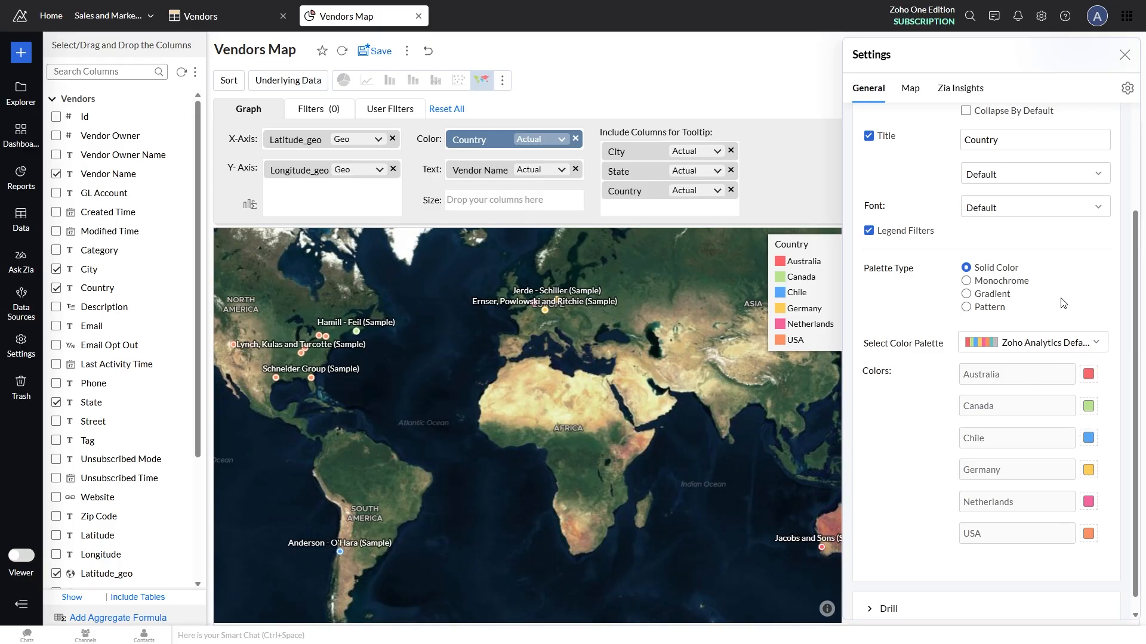
{"action": "scroll", "coordinate": [1065, 307], "scroll_direction": "up", "scroll_amount": 3}
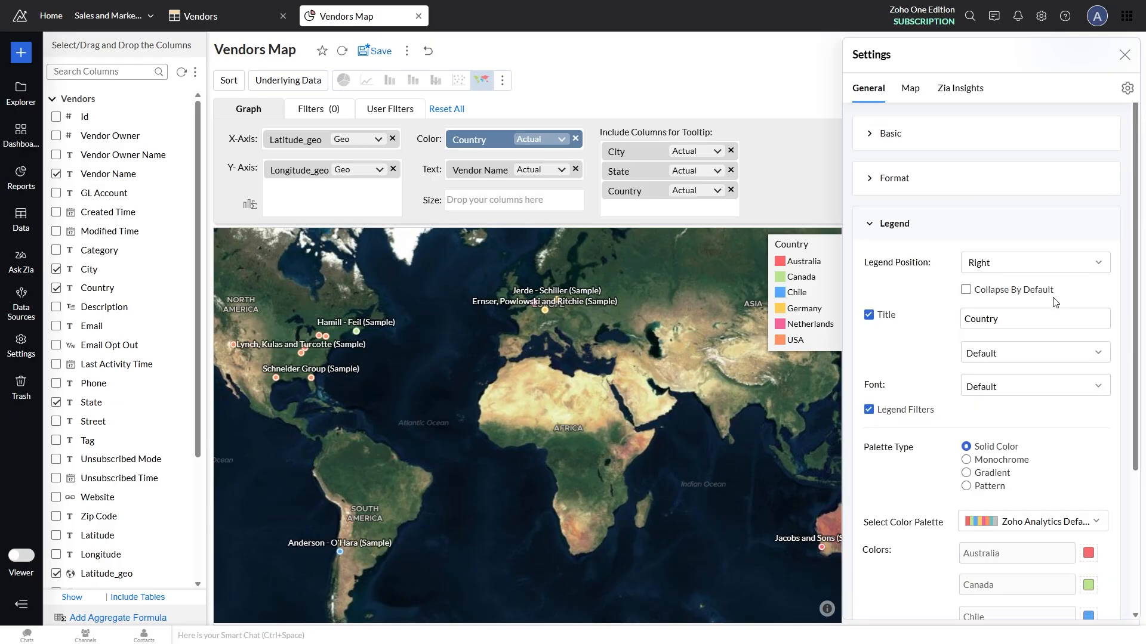
Step: Change the tooltip label of the Vendor Name column to Vendor and check it in the Canadian marker's tooltip
{"action": "left_click", "coordinate": [889, 178]}
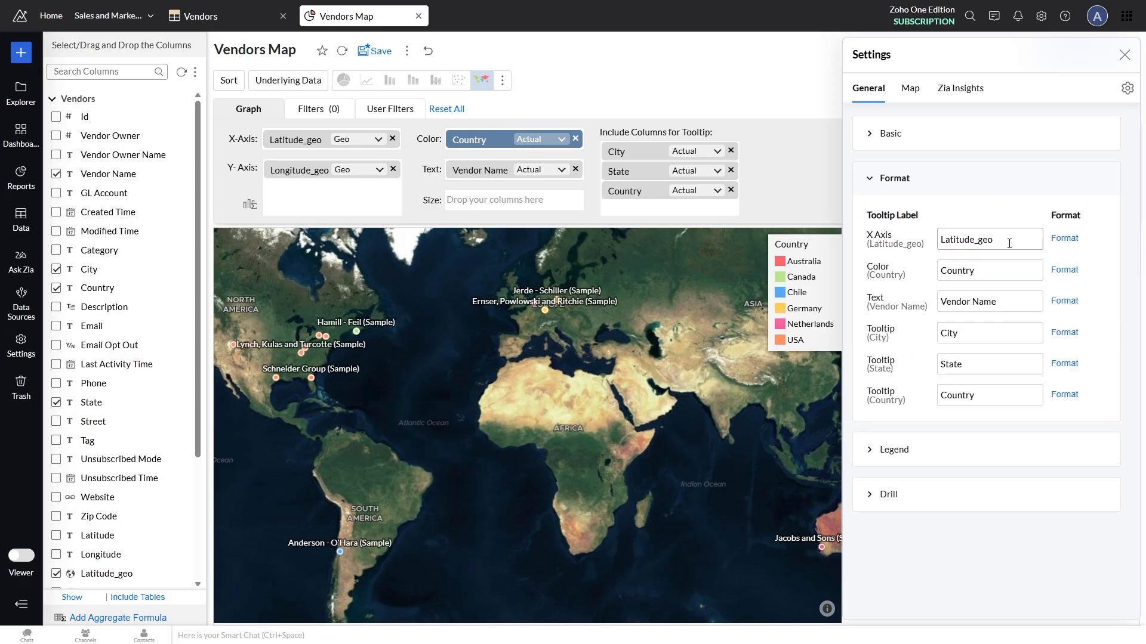
{"action": "left_click", "coordinate": [1001, 300]}
{"action": "left_click_drag", "start_coordinate": [1001, 301], "coordinate": [973, 300]}
{"action": "type", "text": "r"}
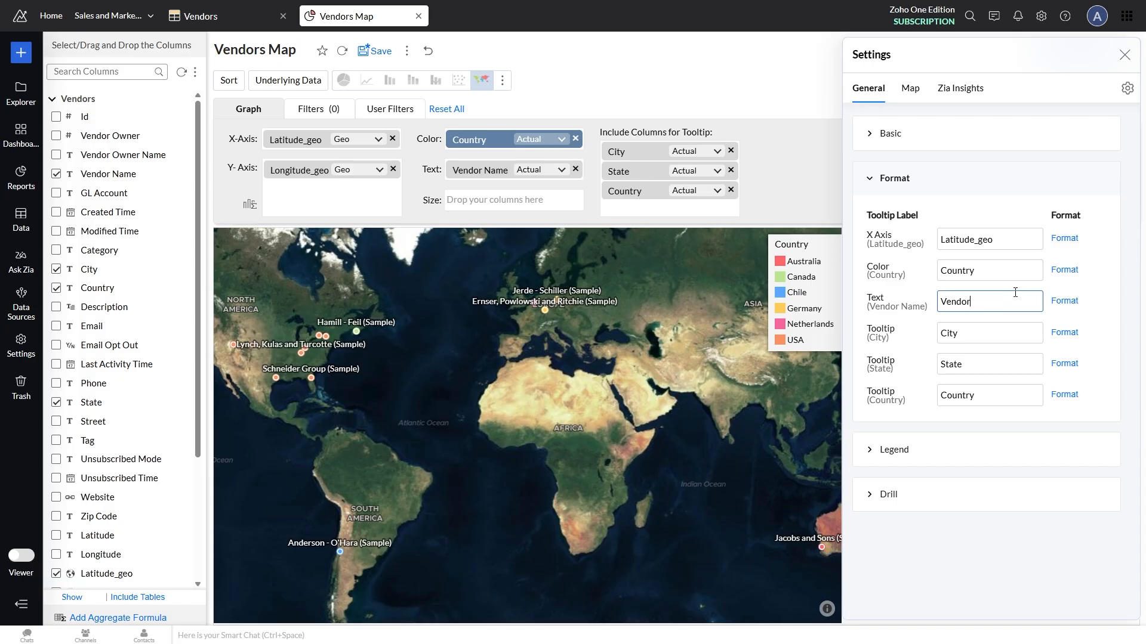
{"action": "left_click", "coordinate": [1008, 289]}
{"action": "left_click", "coordinate": [1124, 54]}
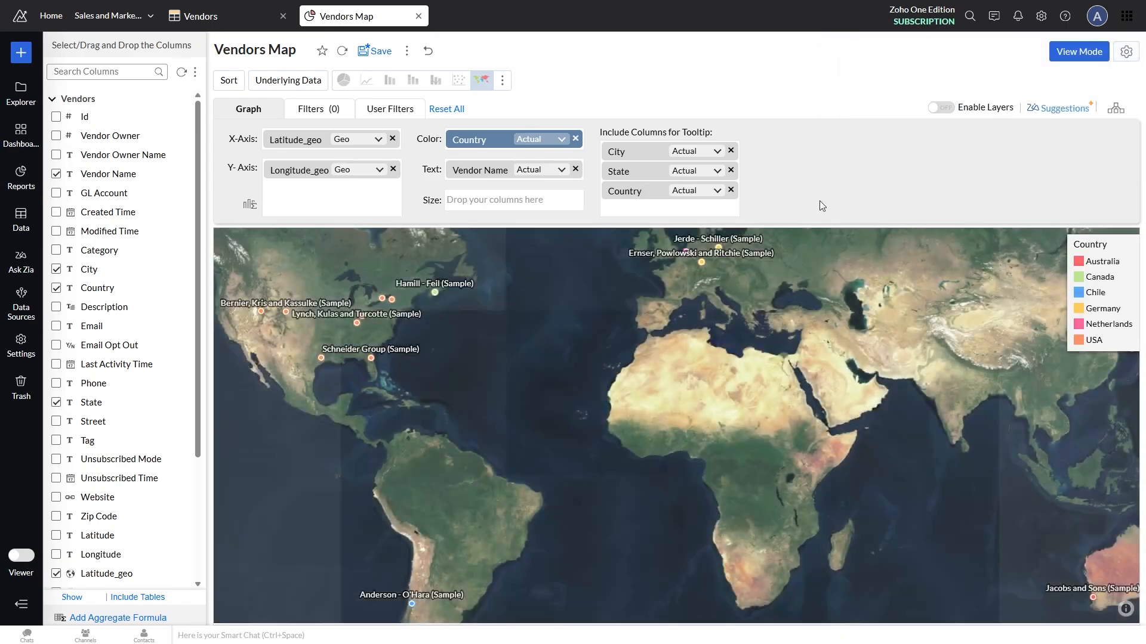
{"action": "mouse_move", "coordinate": [439, 295]}
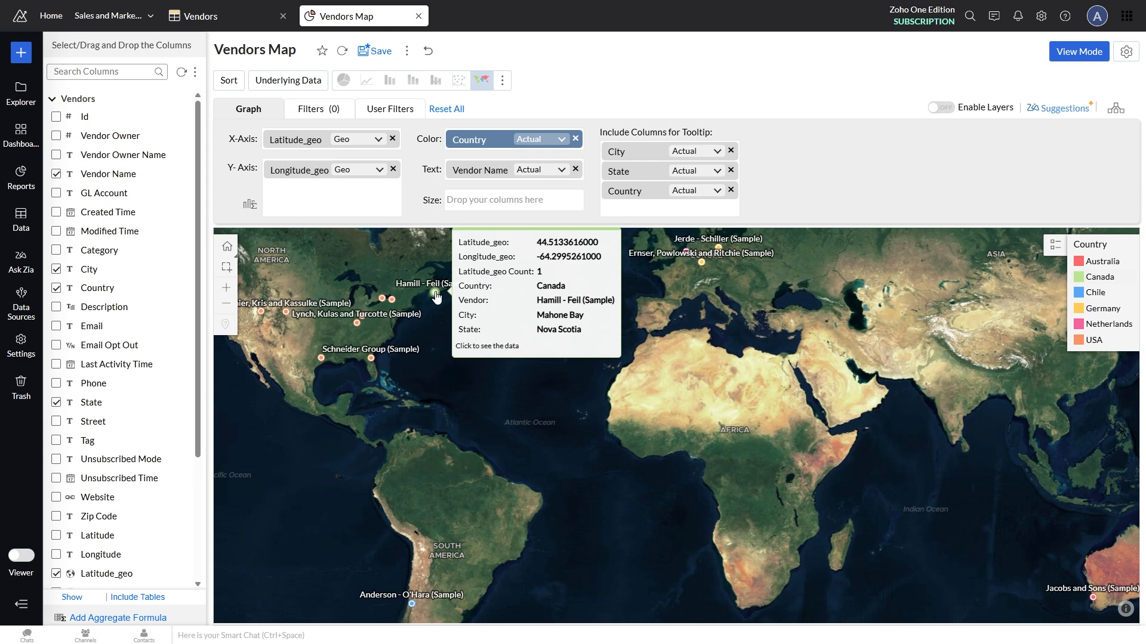
Step: Save the Vendors Map chart and switch it to View Mode
{"action": "scroll", "coordinate": [725, 378], "scroll_direction": "down", "scroll_amount": 1}
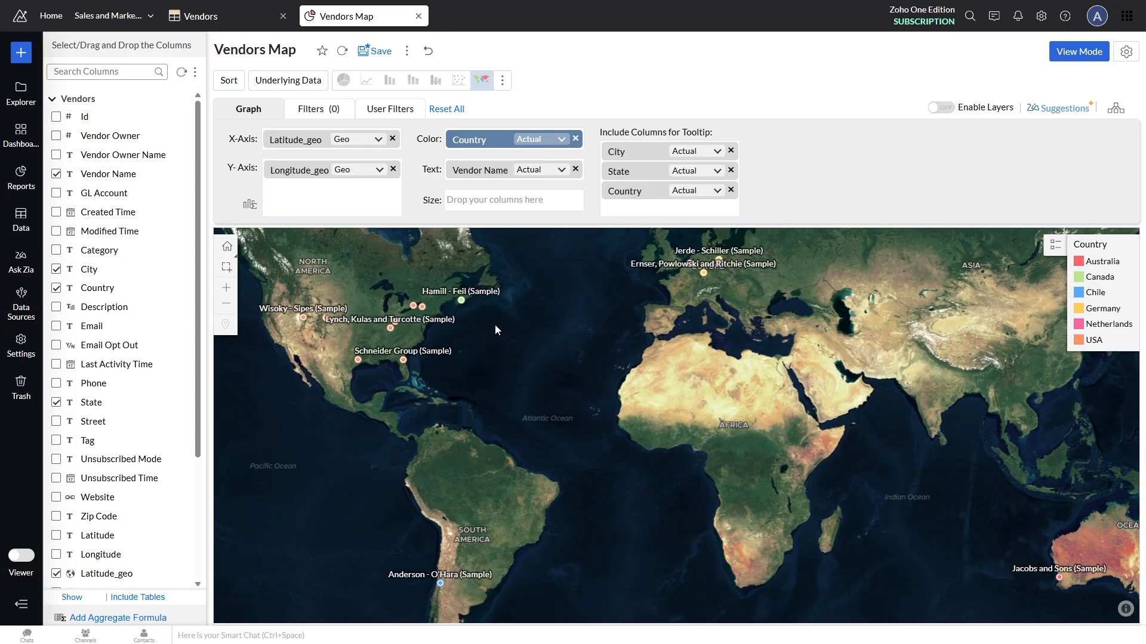
{"action": "left_click", "coordinate": [379, 58]}
{"action": "left_click", "coordinate": [1078, 55]}
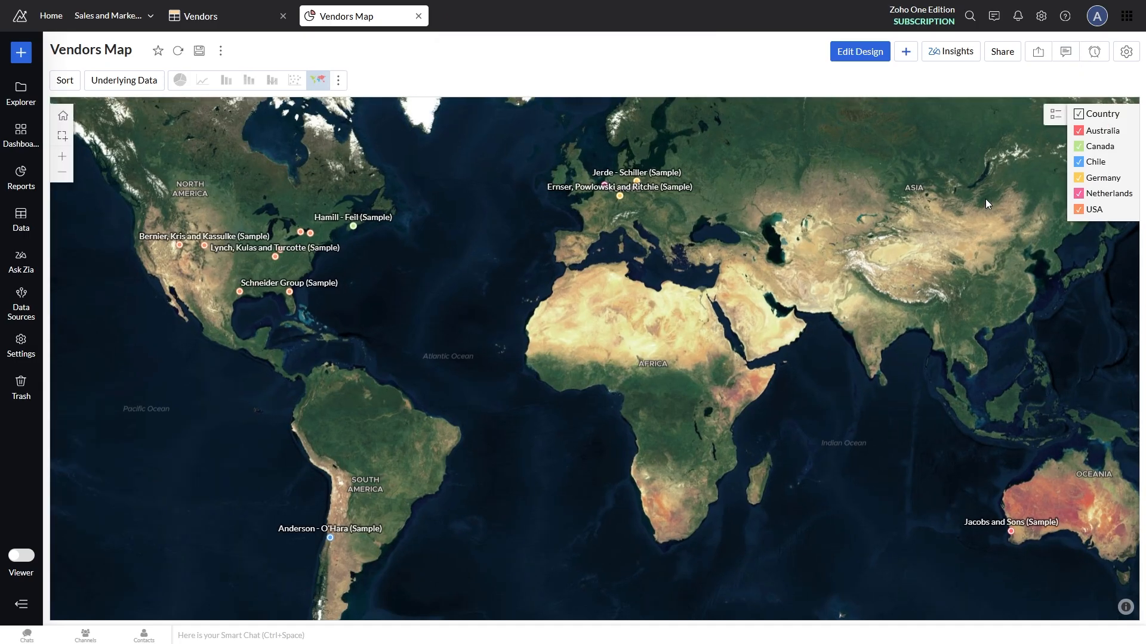
Step: Zoom into North America and area-zoom onto the two neighboring vendor markers around Ohio and Kentucky to examine the map detail
{"action": "mouse_move", "coordinate": [239, 293]}
{"action": "left_click", "coordinate": [62, 156]}
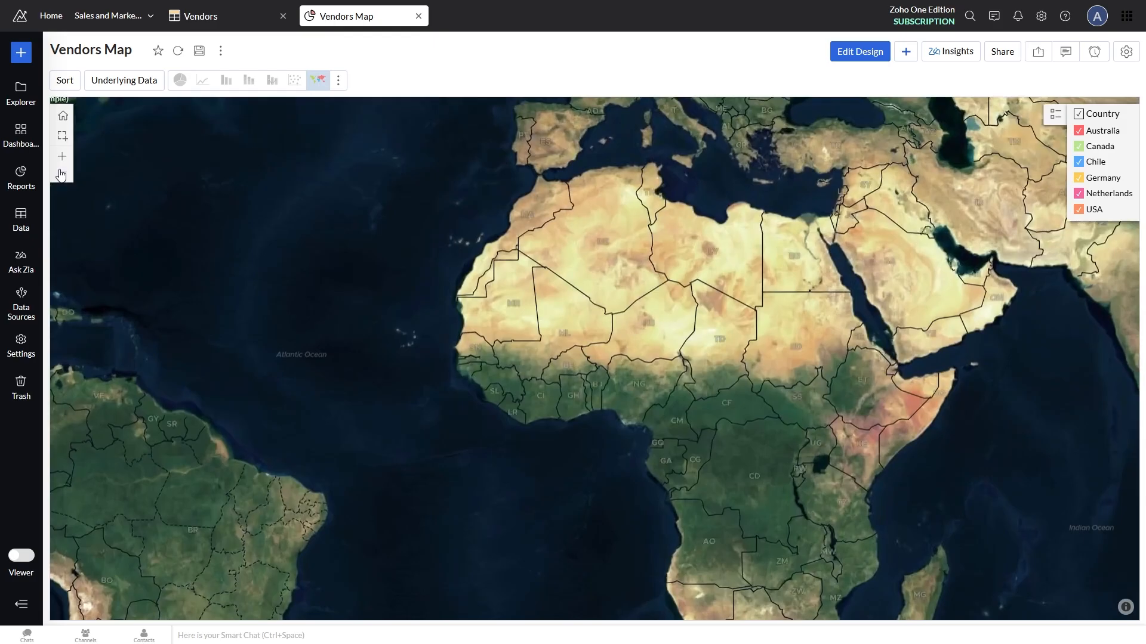
{"action": "left_click_drag", "start_coordinate": [330, 332], "coordinate": [766, 460]}
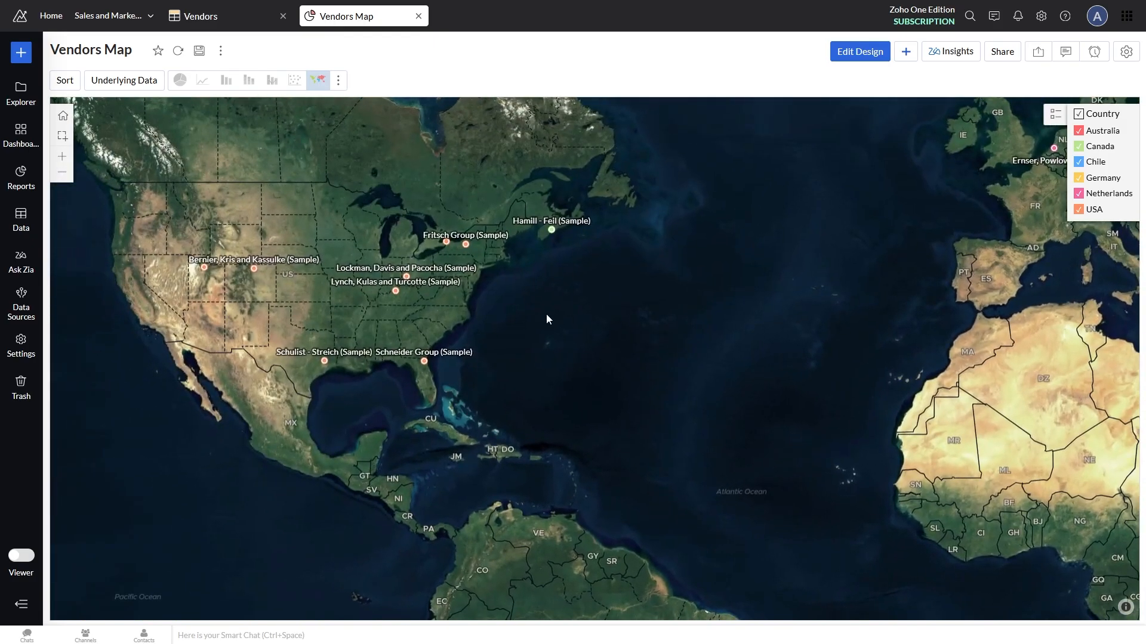
{"action": "left_click", "coordinate": [62, 139]}
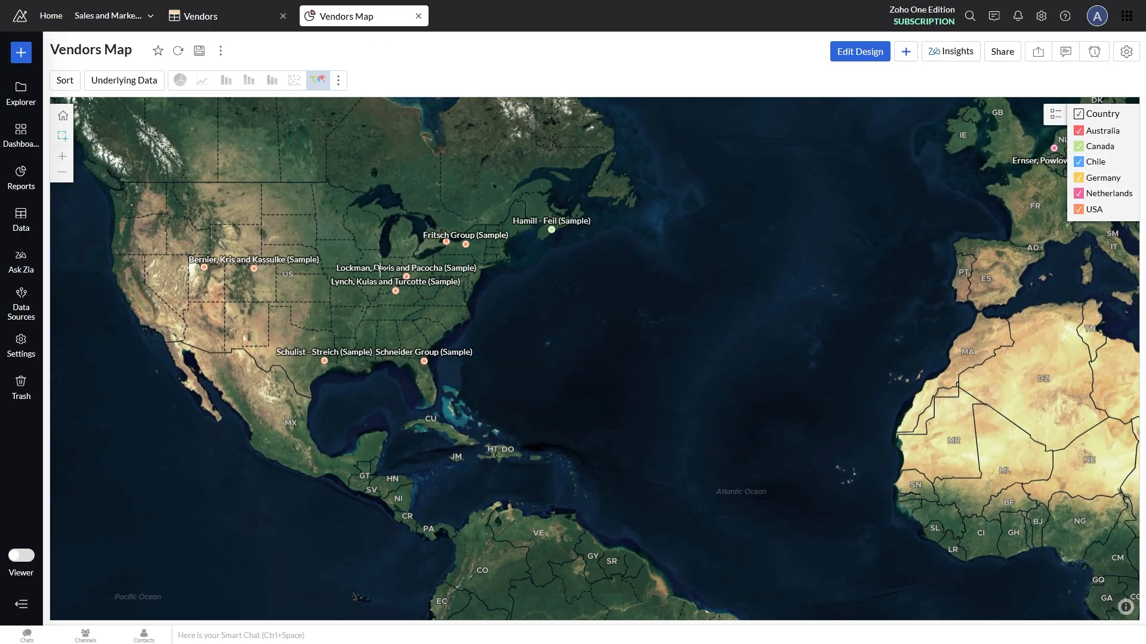
{"action": "left_click_drag", "start_coordinate": [415, 297], "coordinate": [429, 306]}
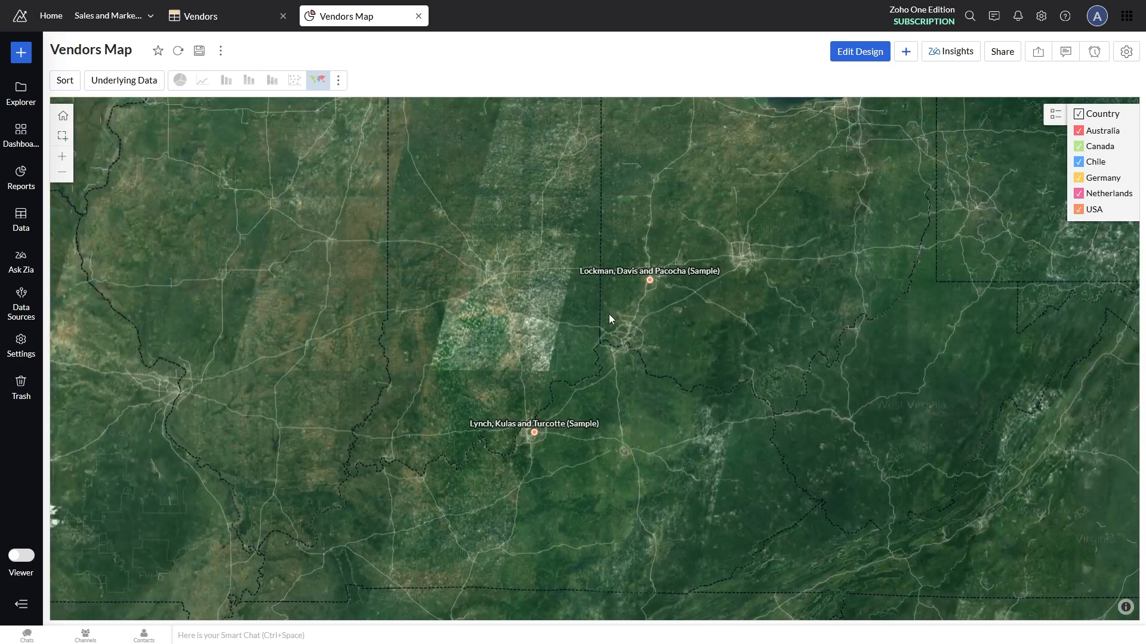
{"action": "scroll", "coordinate": [668, 402], "scroll_direction": "up", "scroll_amount": 1}
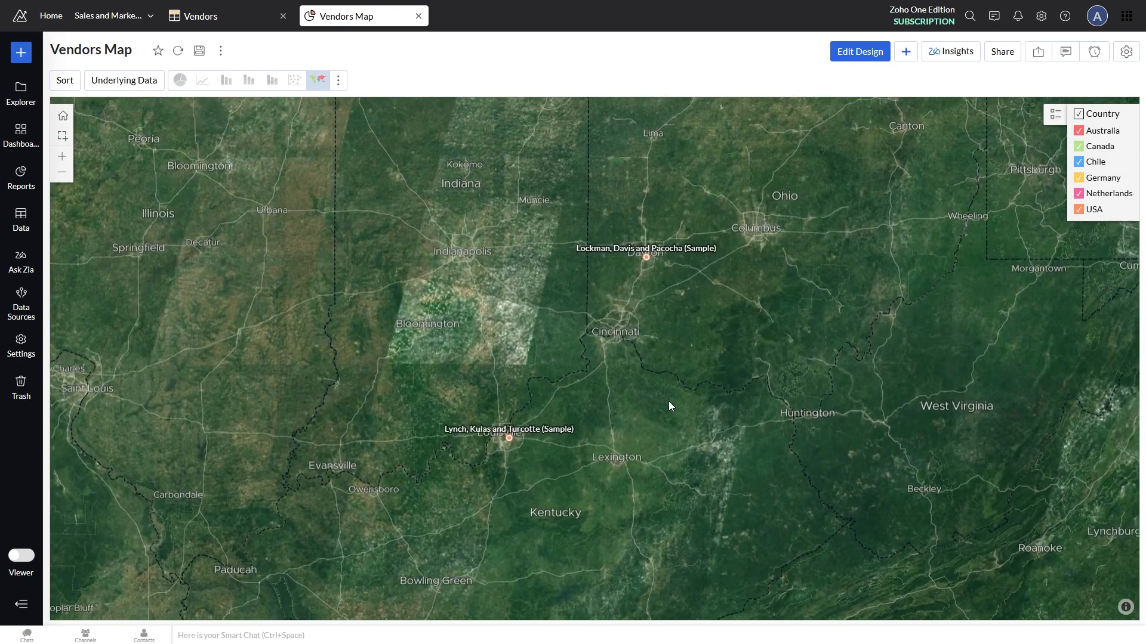
{"action": "scroll", "coordinate": [618, 342], "scroll_direction": "up", "scroll_amount": 2}
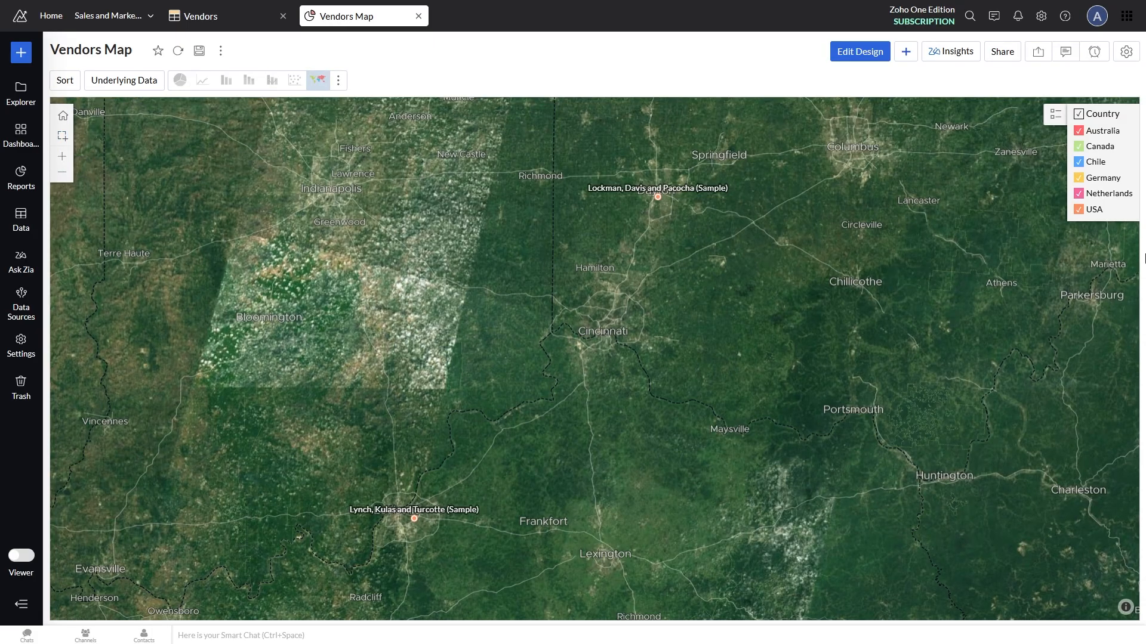
Step: Reset the map to its home view and examine the vendor markers along the eastern United States and Canada
{"action": "left_click", "coordinate": [63, 116]}
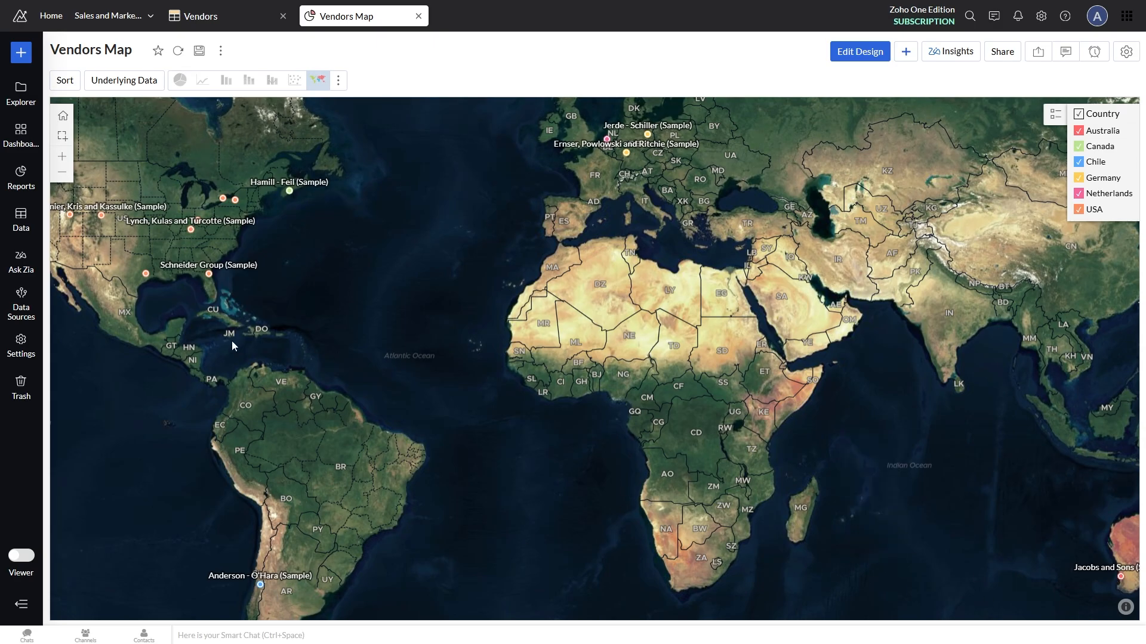
{"action": "left_click_drag", "start_coordinate": [281, 300], "coordinate": [483, 396]}
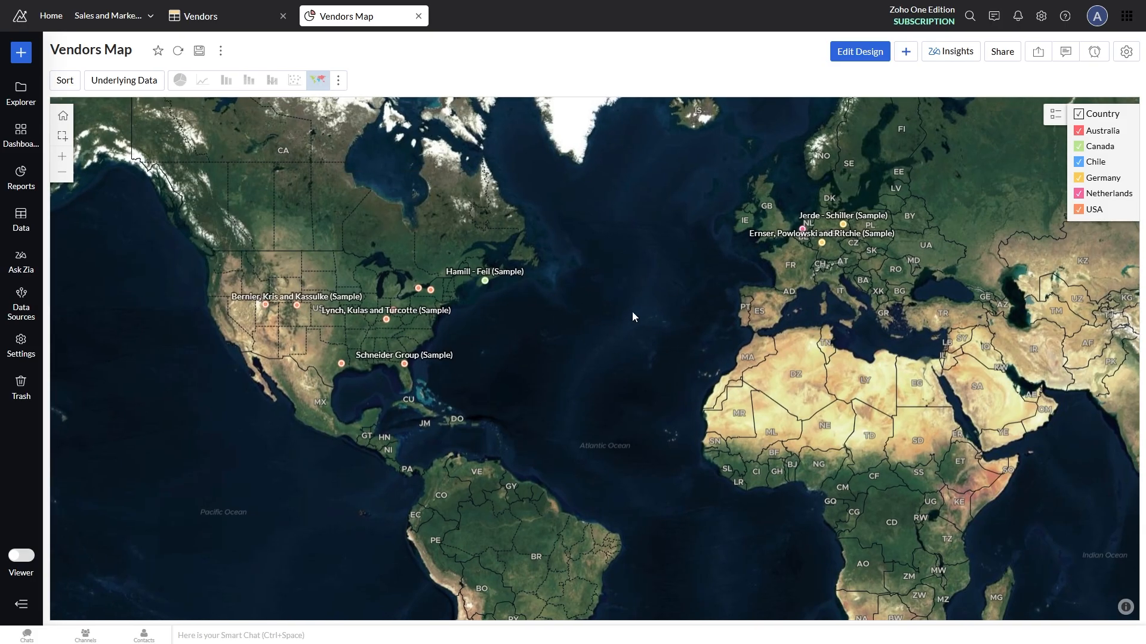
{"action": "scroll", "coordinate": [478, 303], "scroll_direction": "up", "scroll_amount": 2}
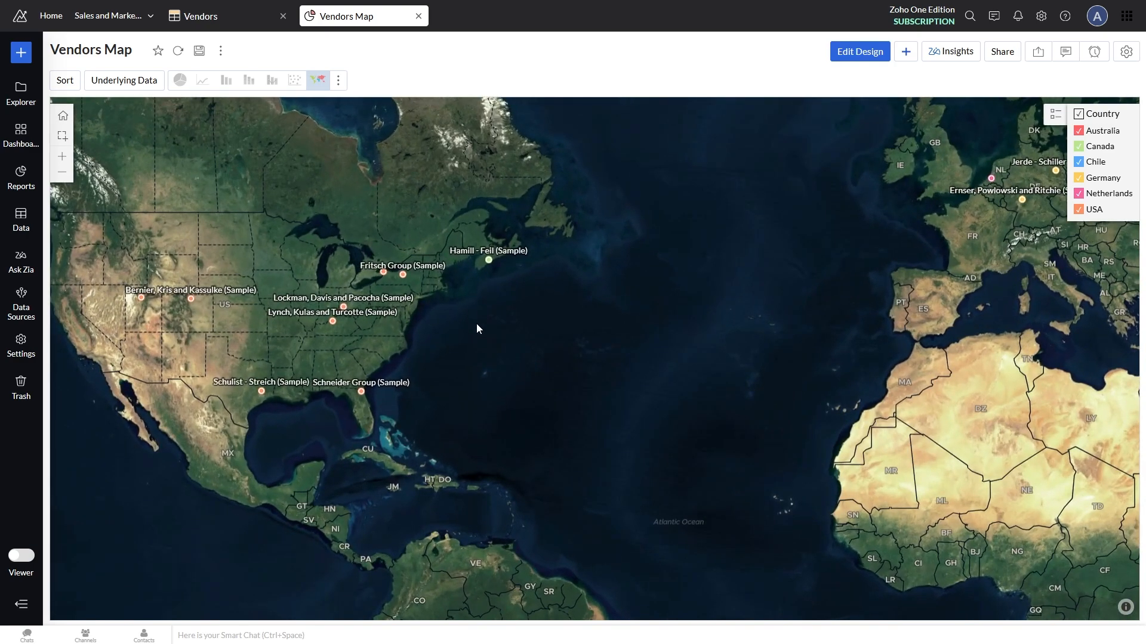
{"action": "scroll", "coordinate": [463, 329], "scroll_direction": "up", "scroll_amount": 3}
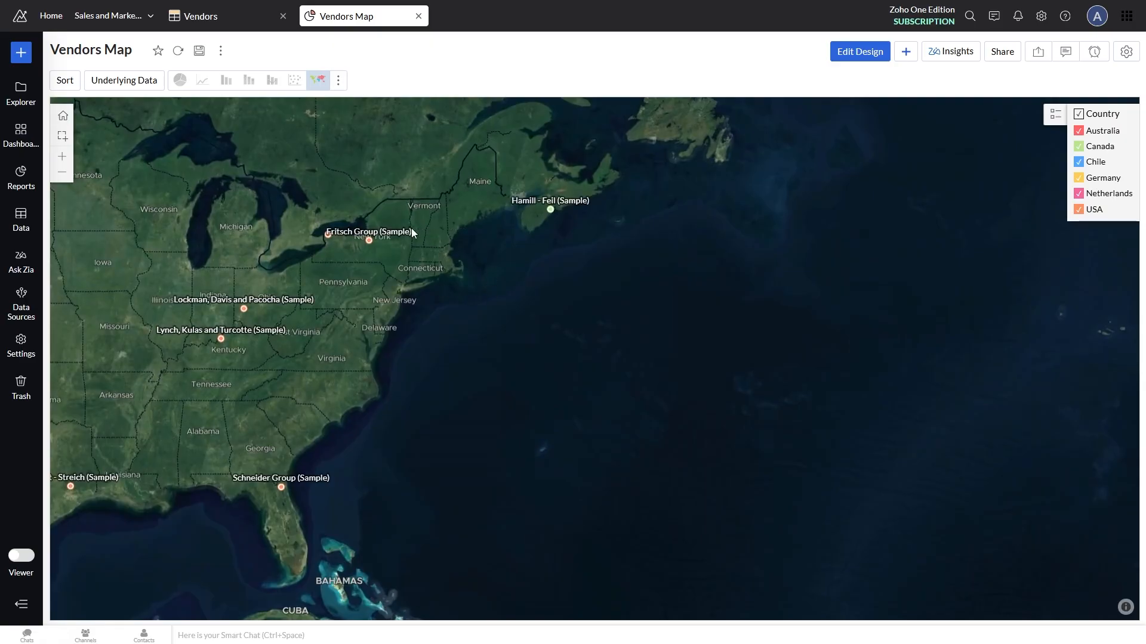
{"action": "left_click_drag", "start_coordinate": [432, 301], "coordinate": [556, 306]}
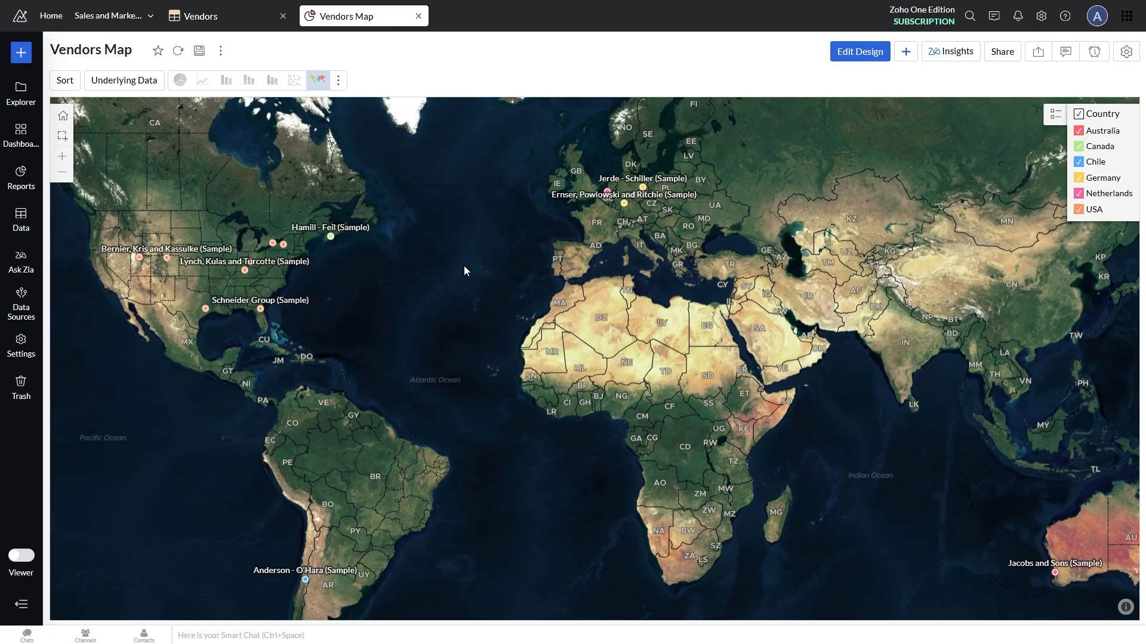
Step: Open the map's public sharing settings, review the access permission choices and cancel without changing the permission
{"action": "left_click", "coordinate": [1012, 55]}
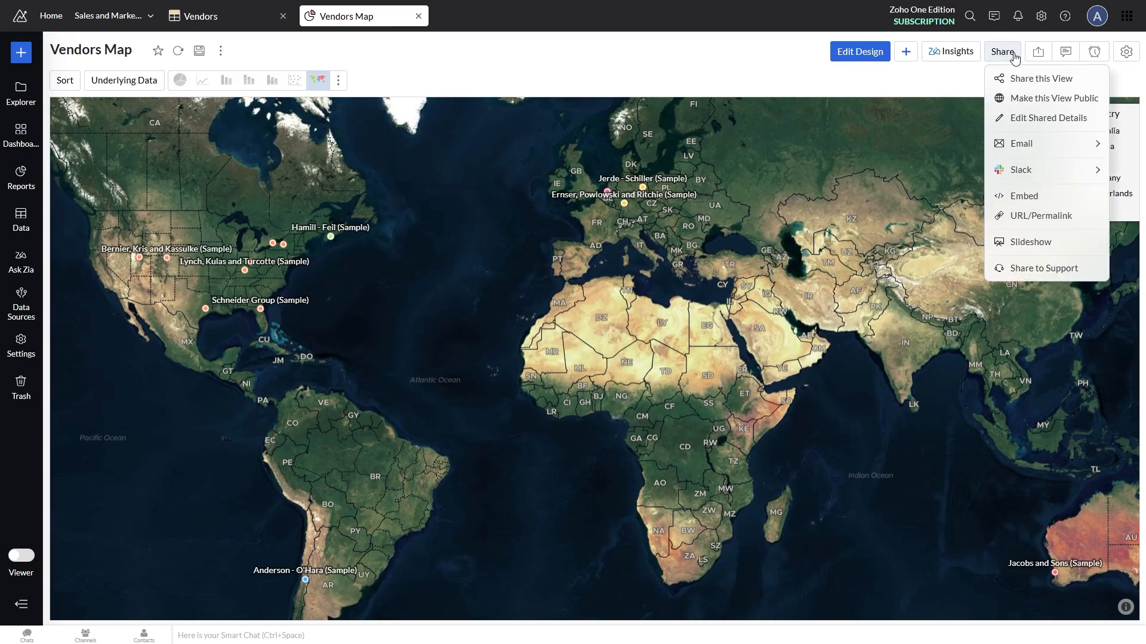
{"action": "left_click", "coordinate": [1037, 99]}
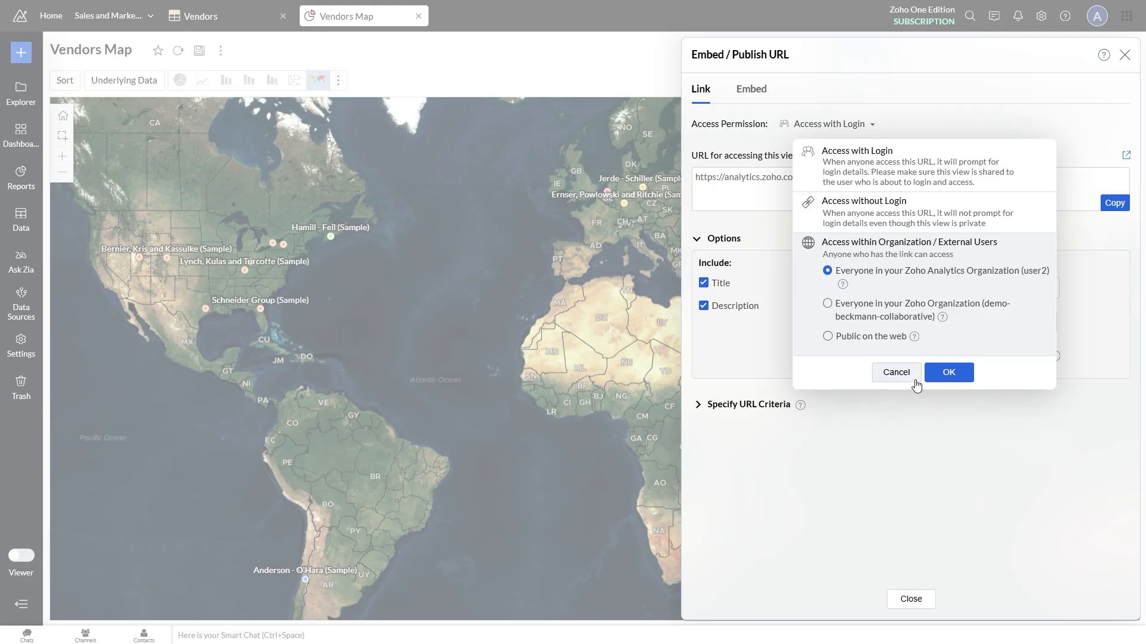
{"action": "left_click", "coordinate": [896, 373]}
Step: Copy the HTML iframe snippet for embedding the Vendors Map and close the Embed / Publish URL settings
{"action": "left_click", "coordinate": [747, 90]}
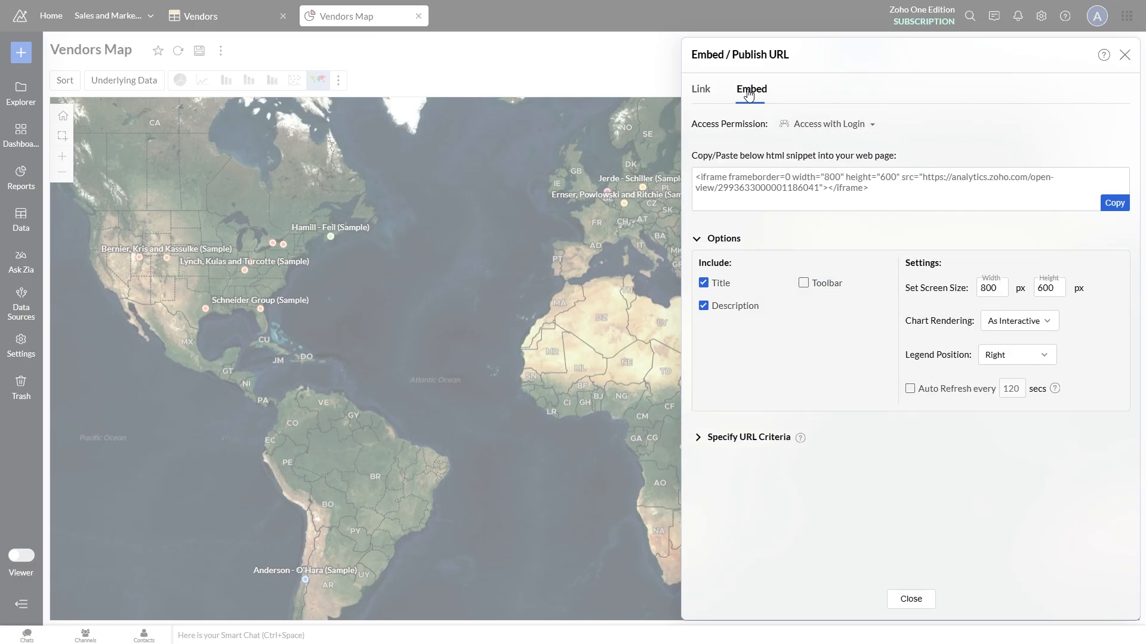
{"action": "left_click_drag", "start_coordinate": [891, 197], "coordinate": [695, 177]}
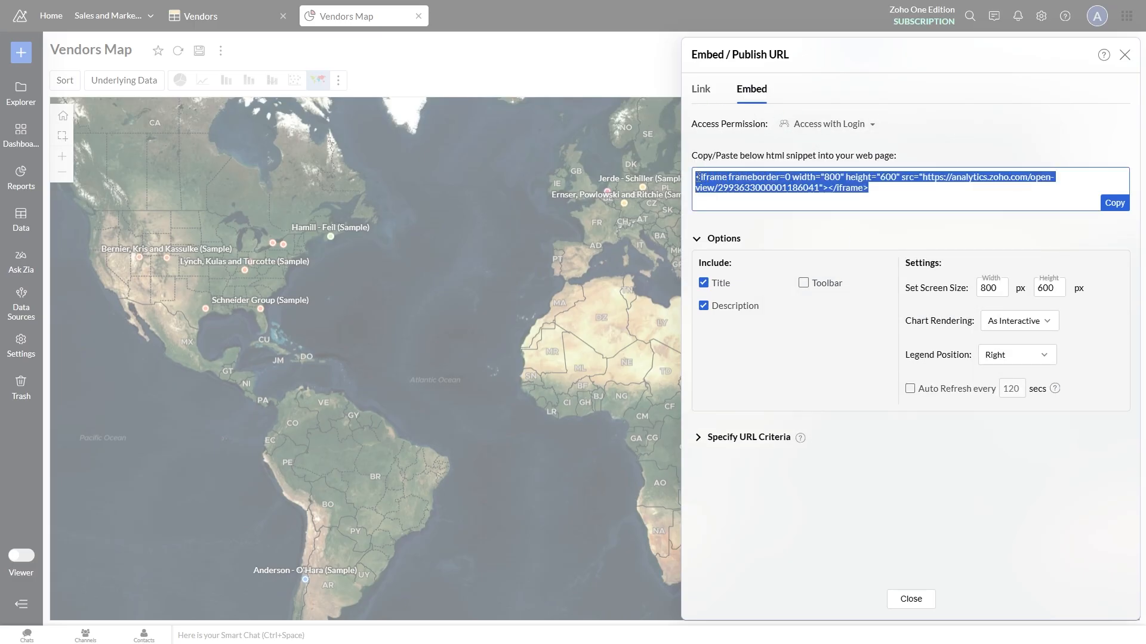
{"action": "key", "text": "ctrl+c"}
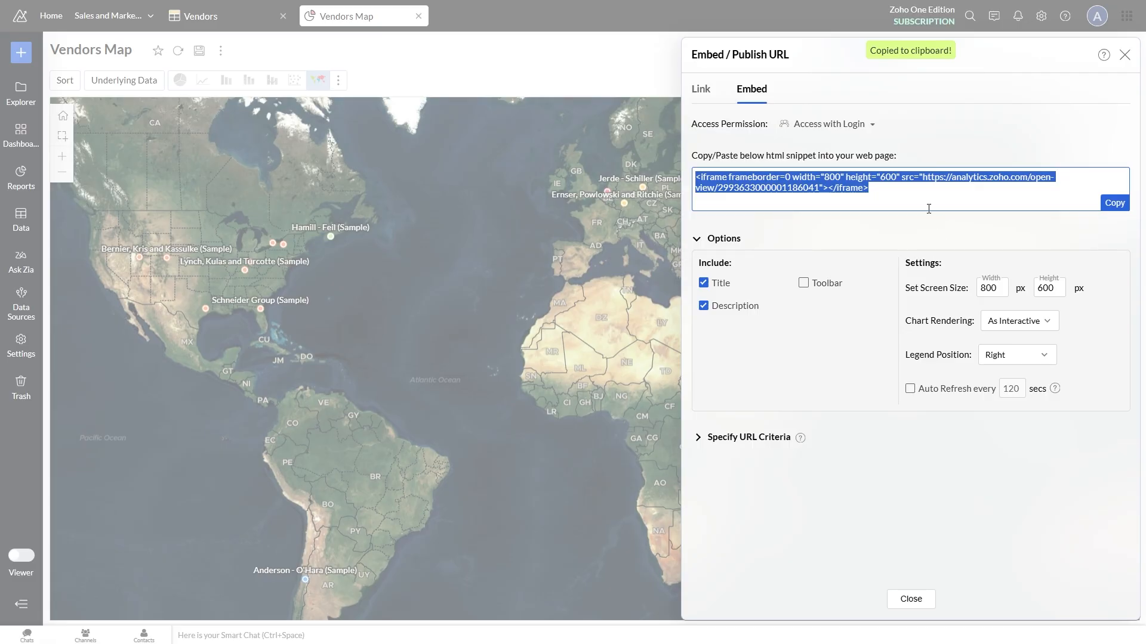
{"action": "left_click", "coordinate": [599, 305]}
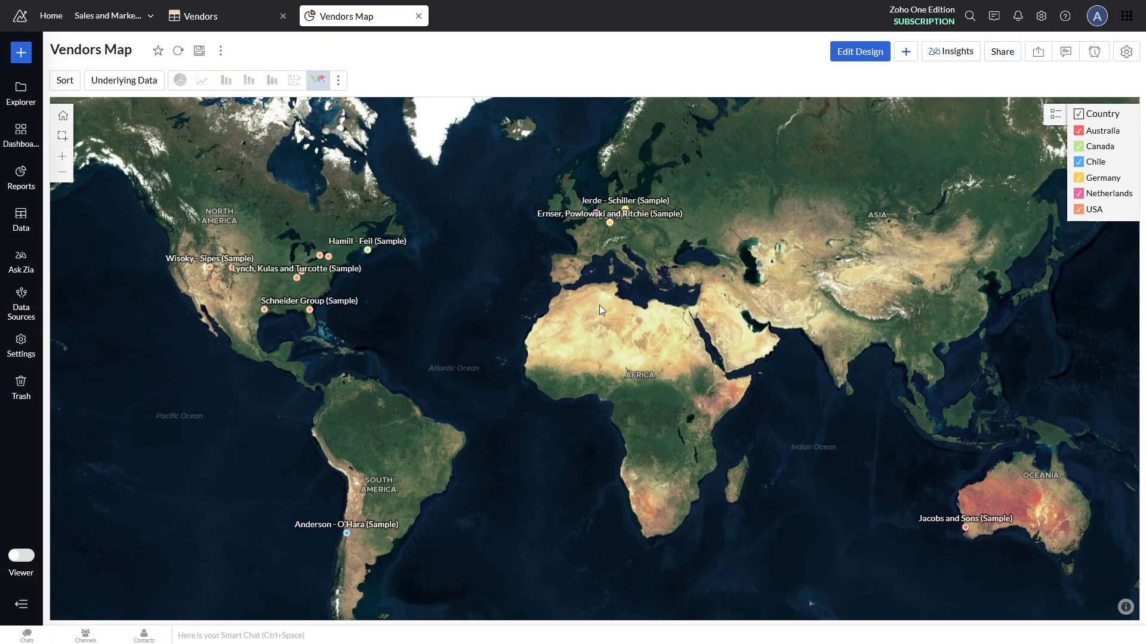